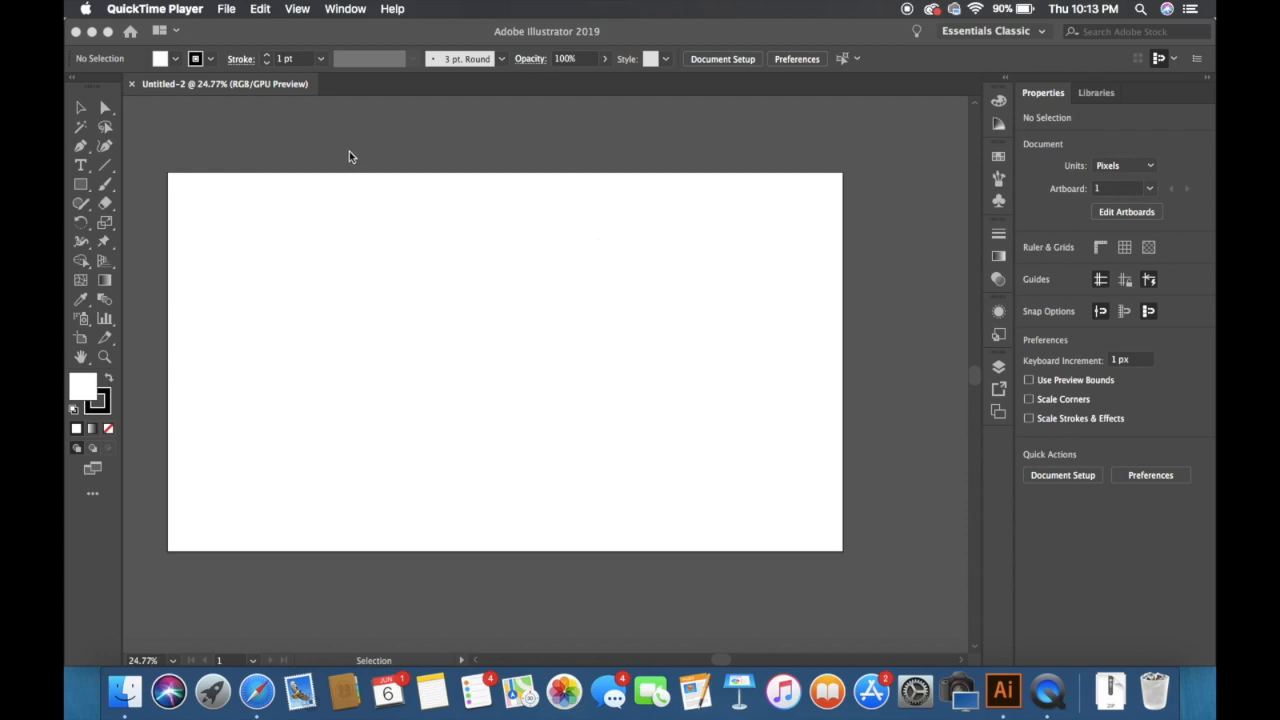
click(225, 10)
click(169, 129)
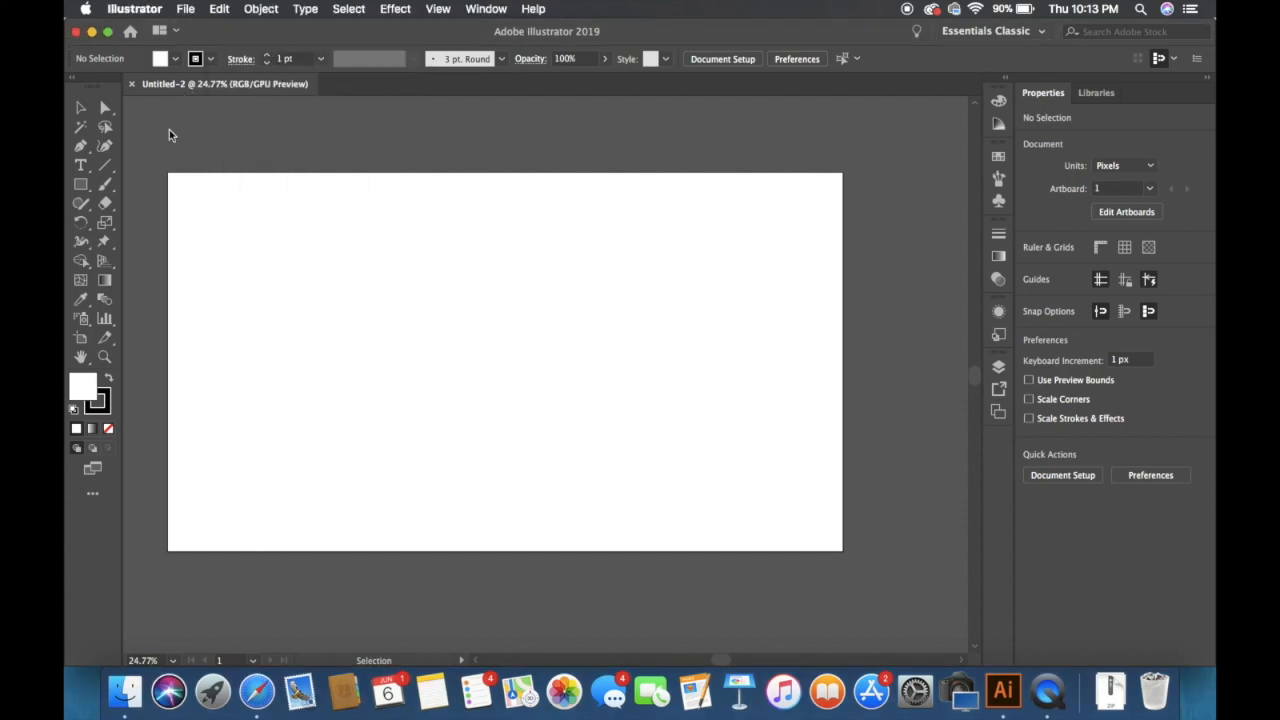
click(186, 10)
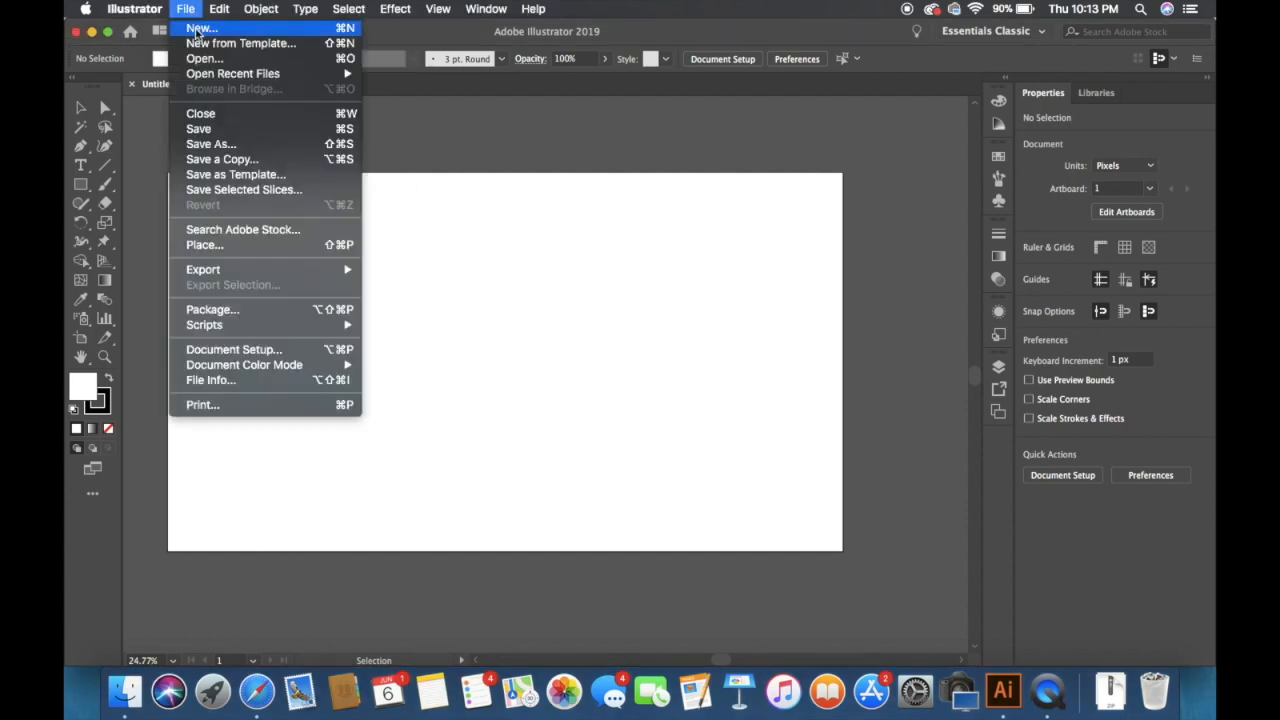
click(199, 28)
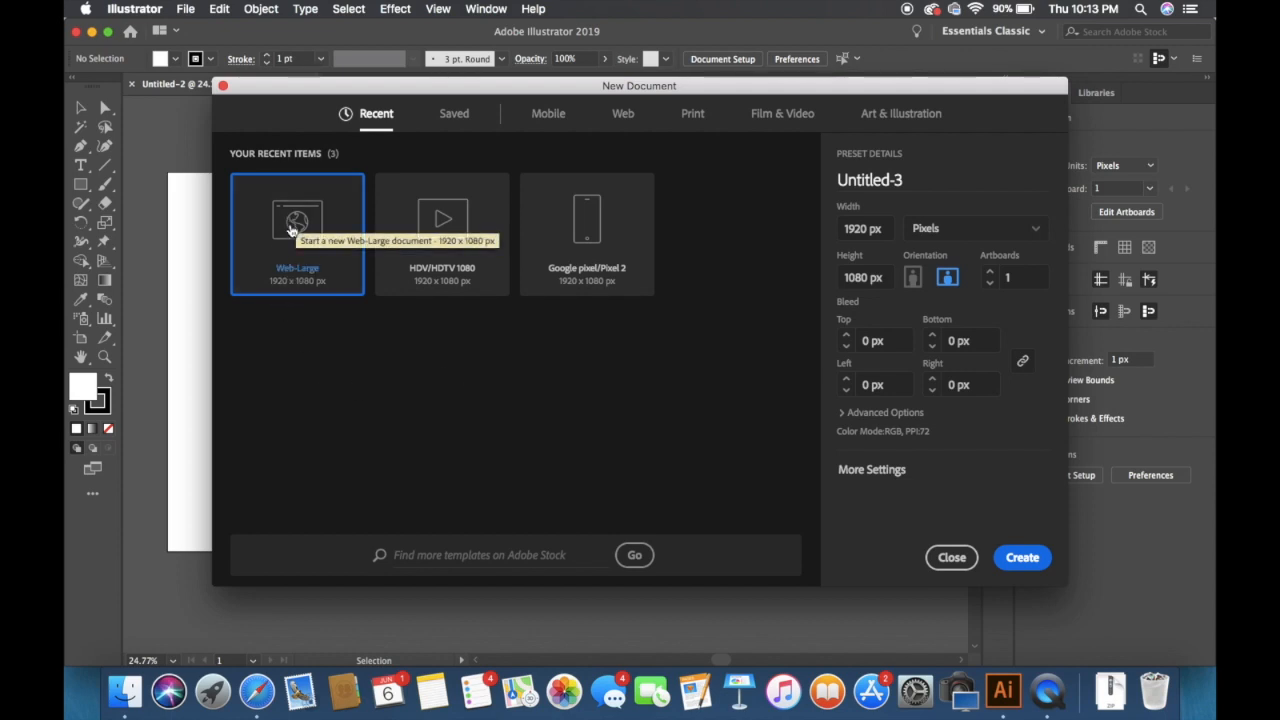
click(223, 87)
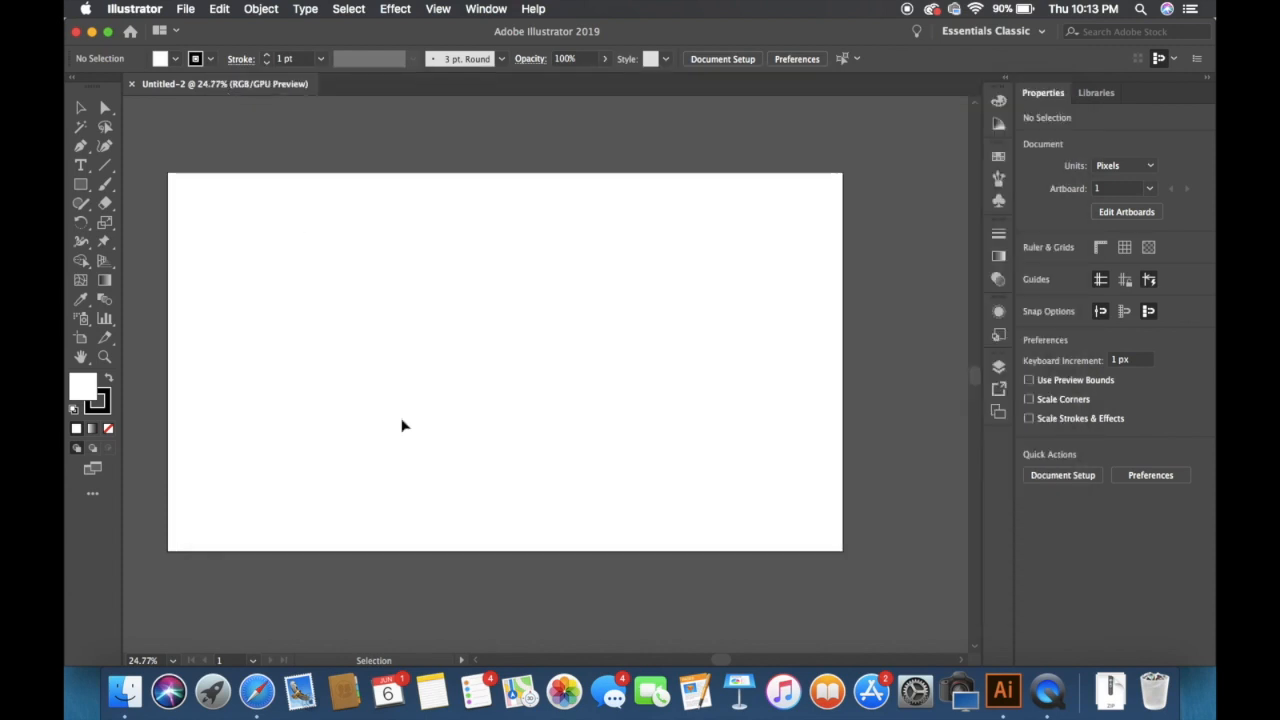
Open the cupcake image IMG_0552.JPG from the Desktop.
click(186, 8)
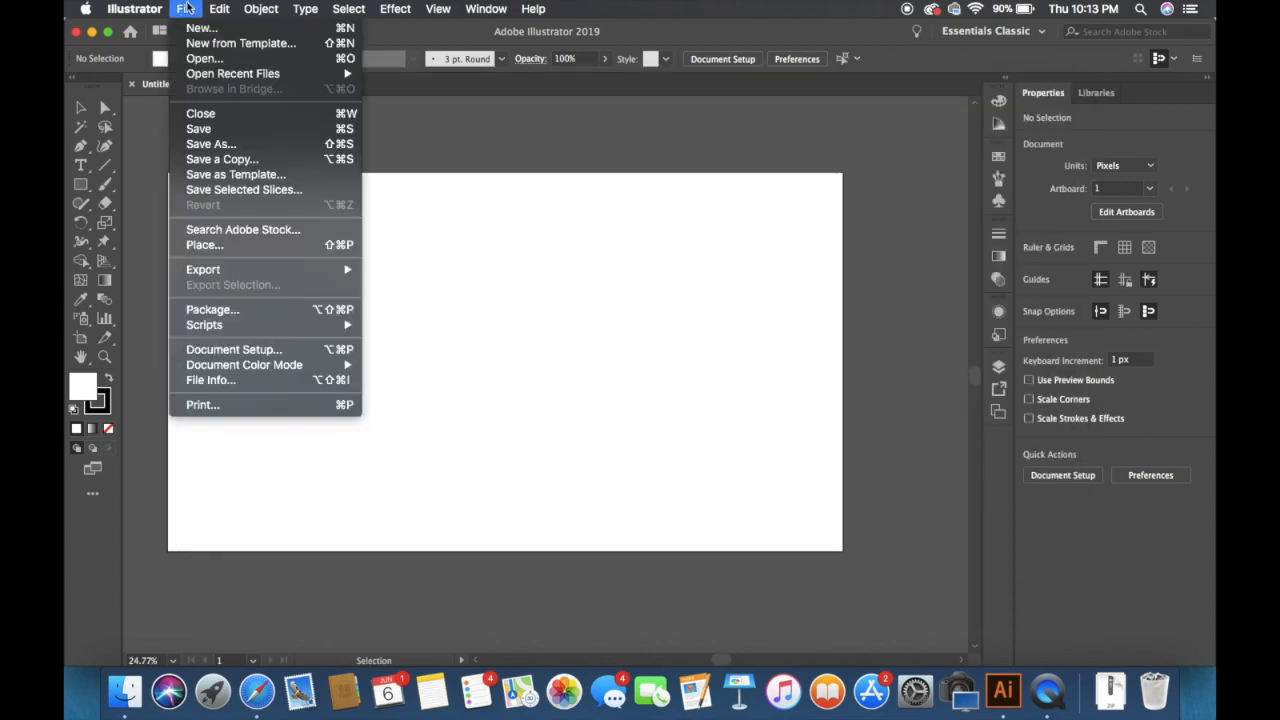
click(195, 60)
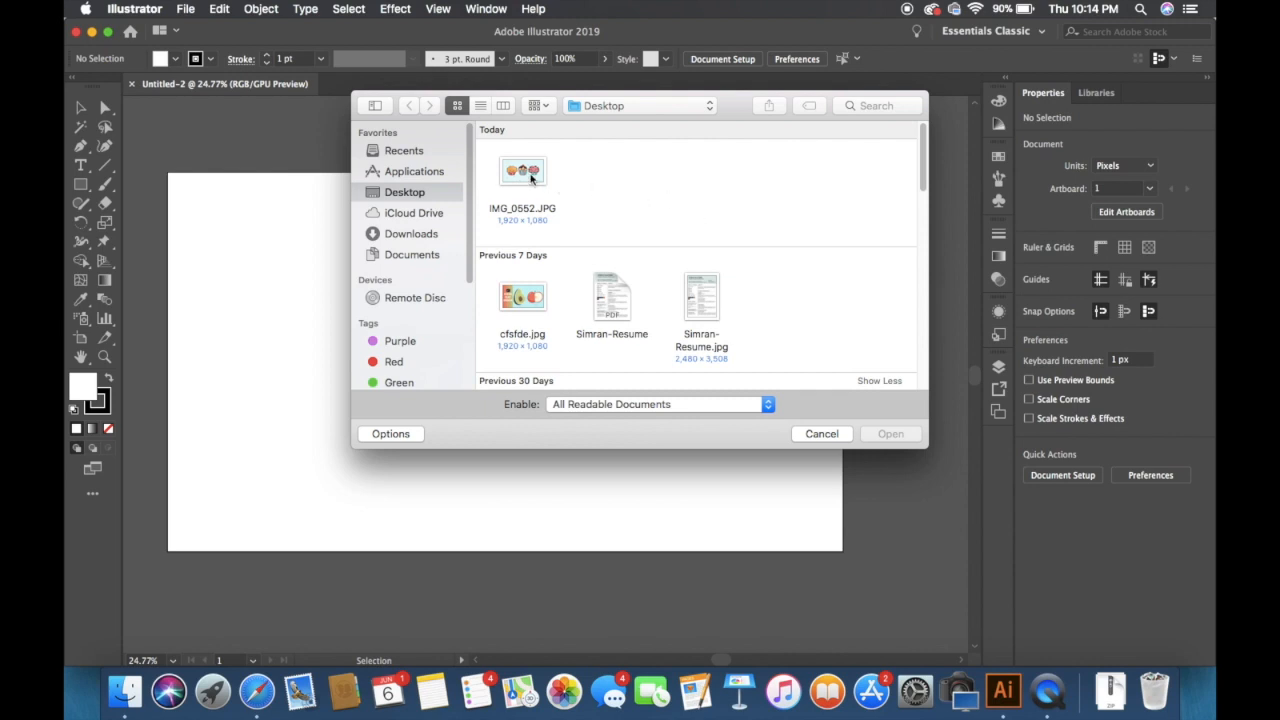
click(534, 175)
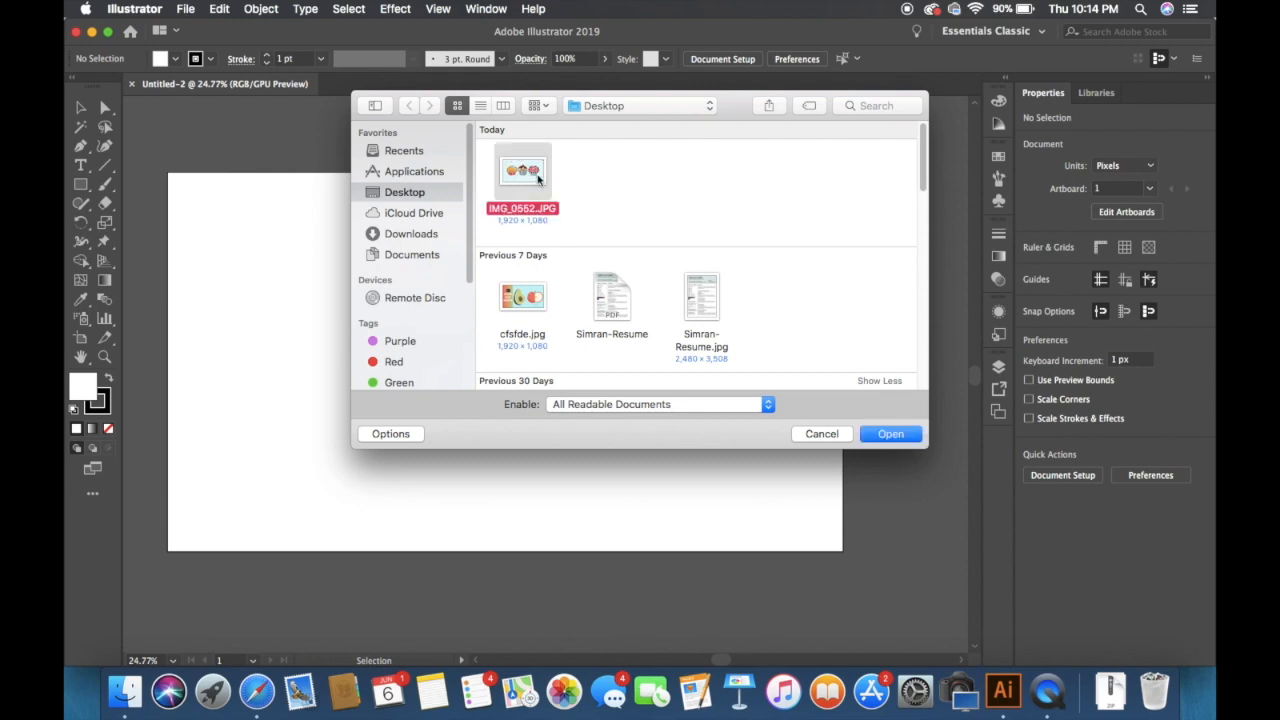
click(888, 434)
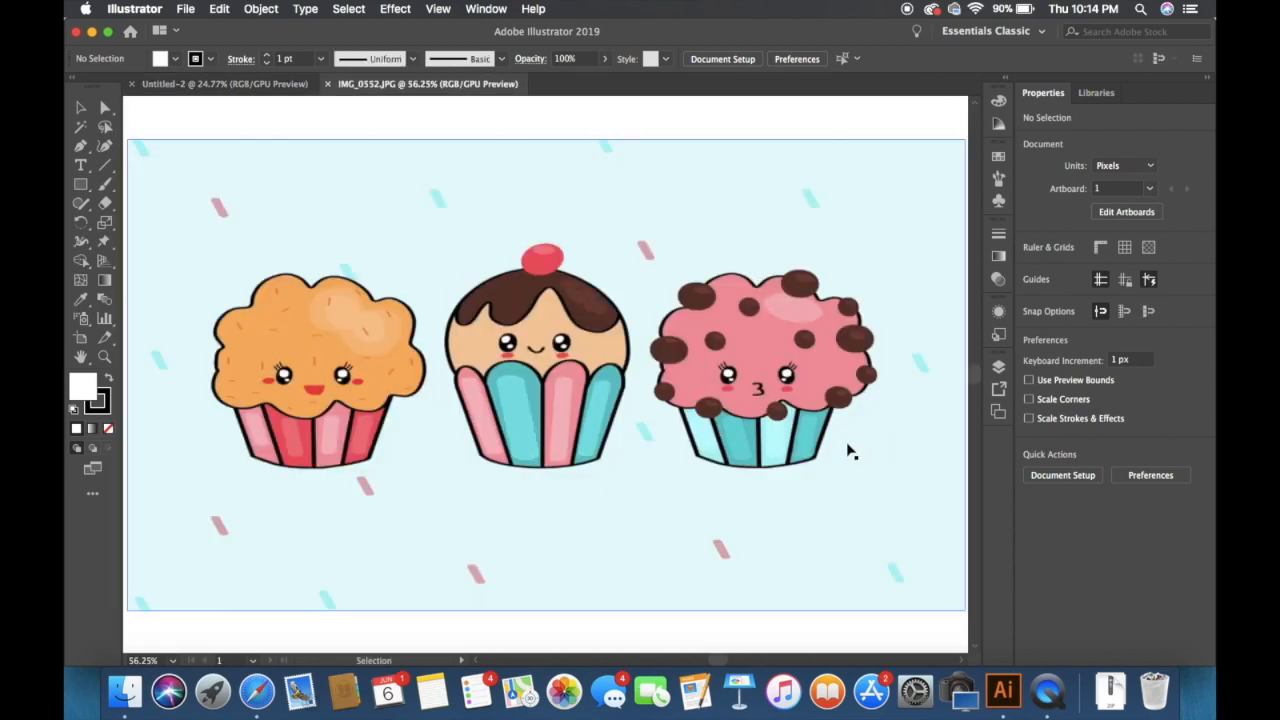
Align the cupcake image with the artboard's lower-right corner and scale it up to fill the whole 1920 x 1080 px artboard.
scroll(848, 450, down, 5)
scroll(848, 450, right, 3)
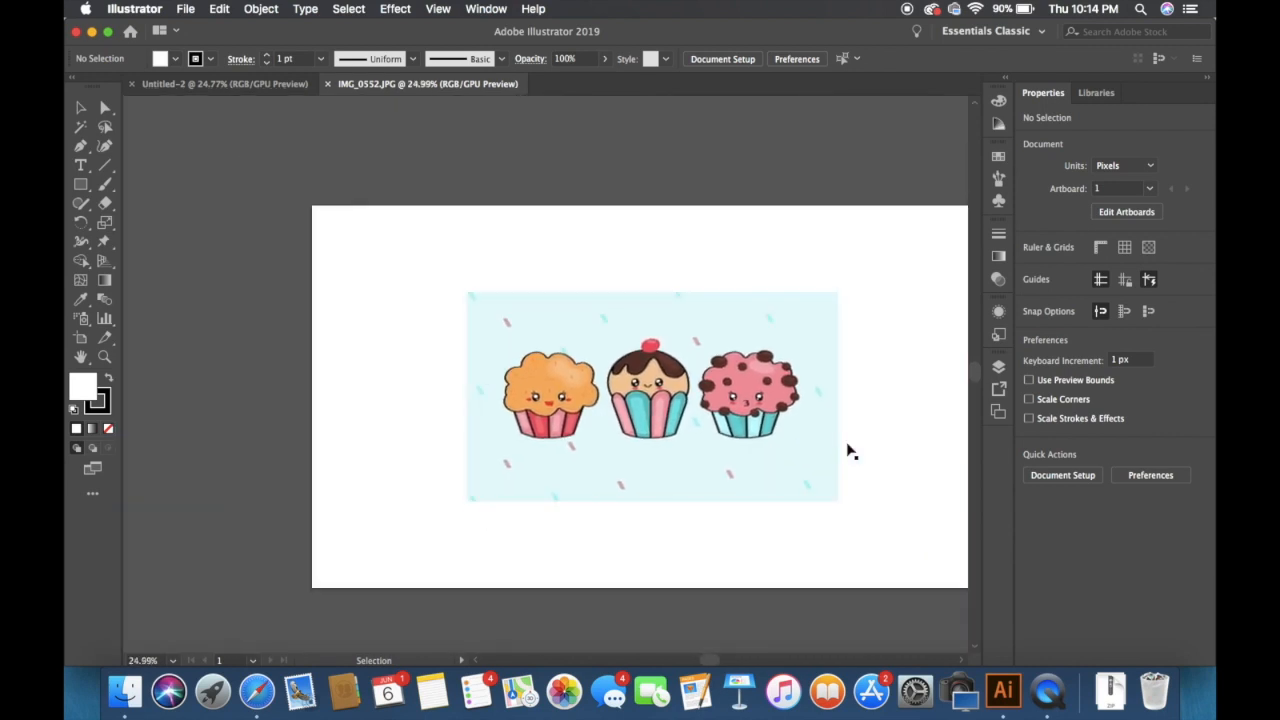
scroll(848, 450, right, 2)
scroll(848, 450, down, 1)
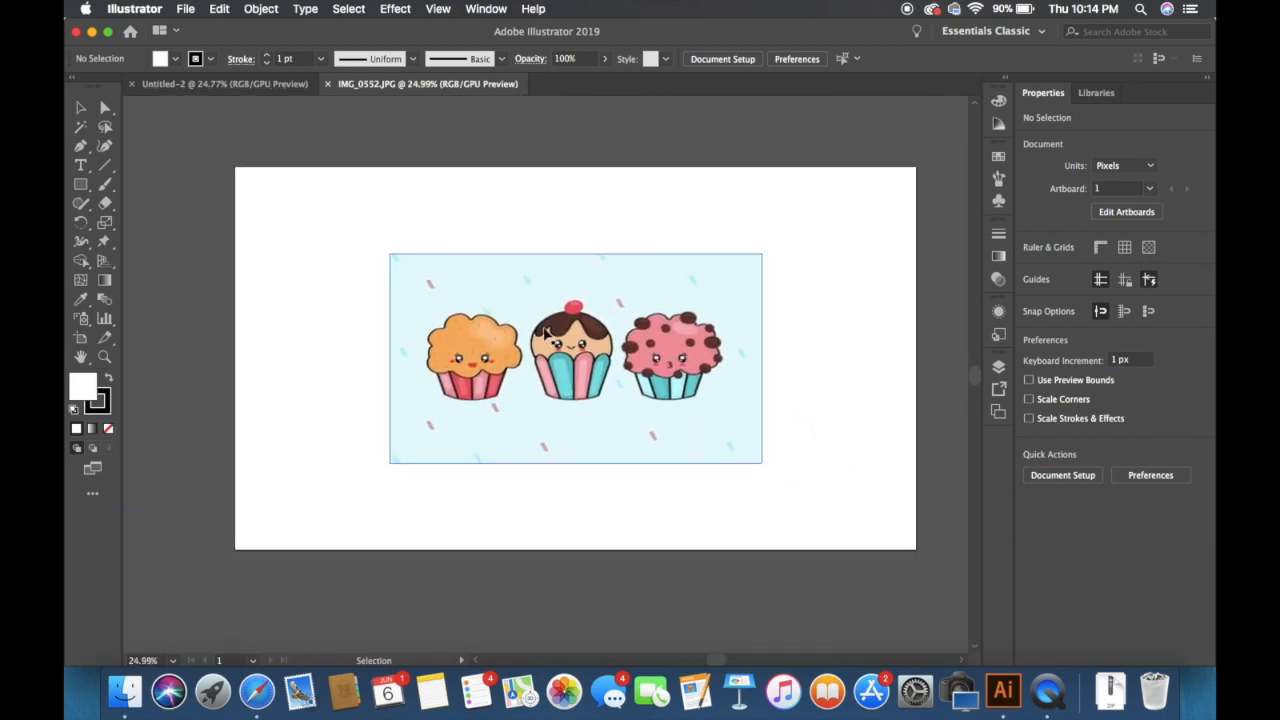
drag(545, 328, 690, 408)
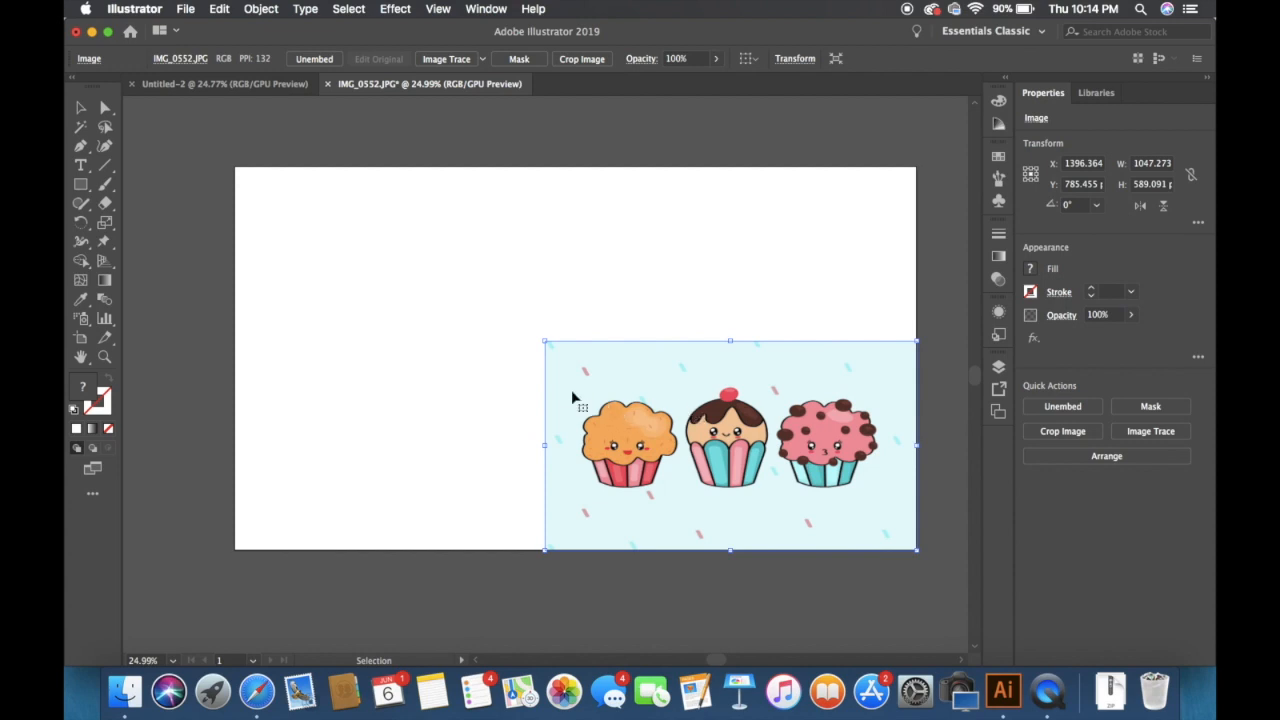
drag(543, 341, 236, 175)
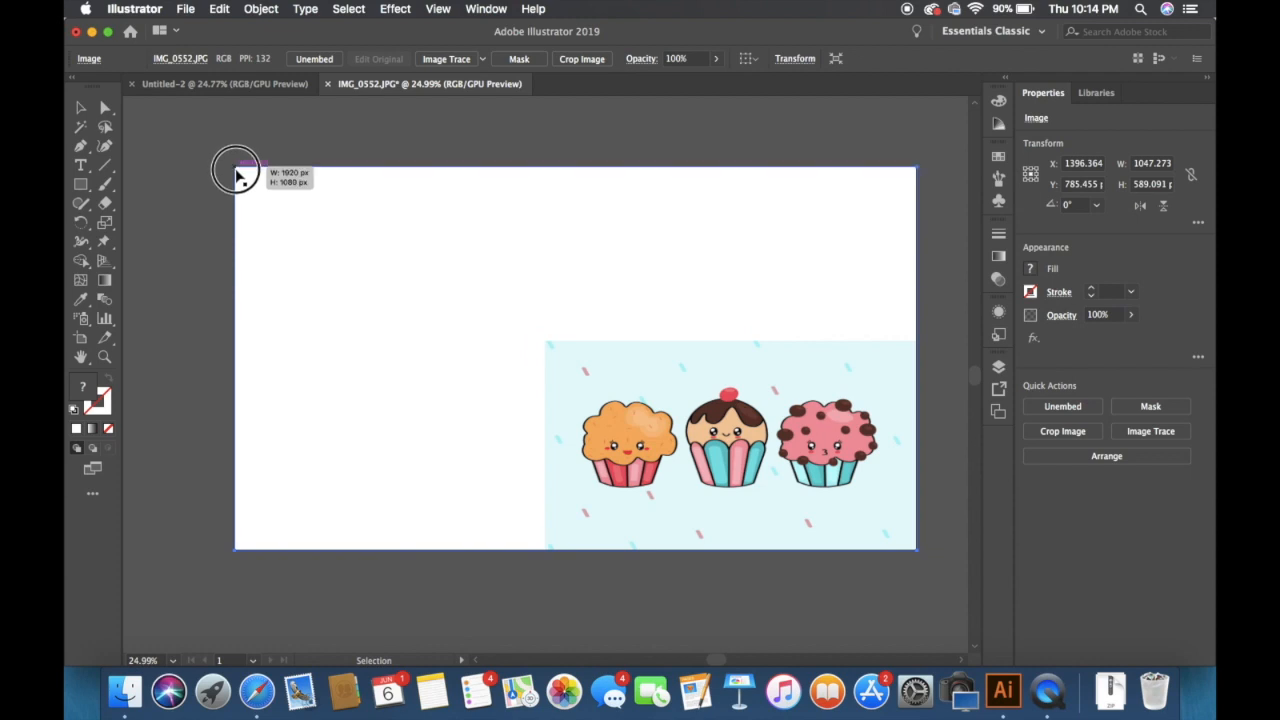
drag(236, 175, 236, 172)
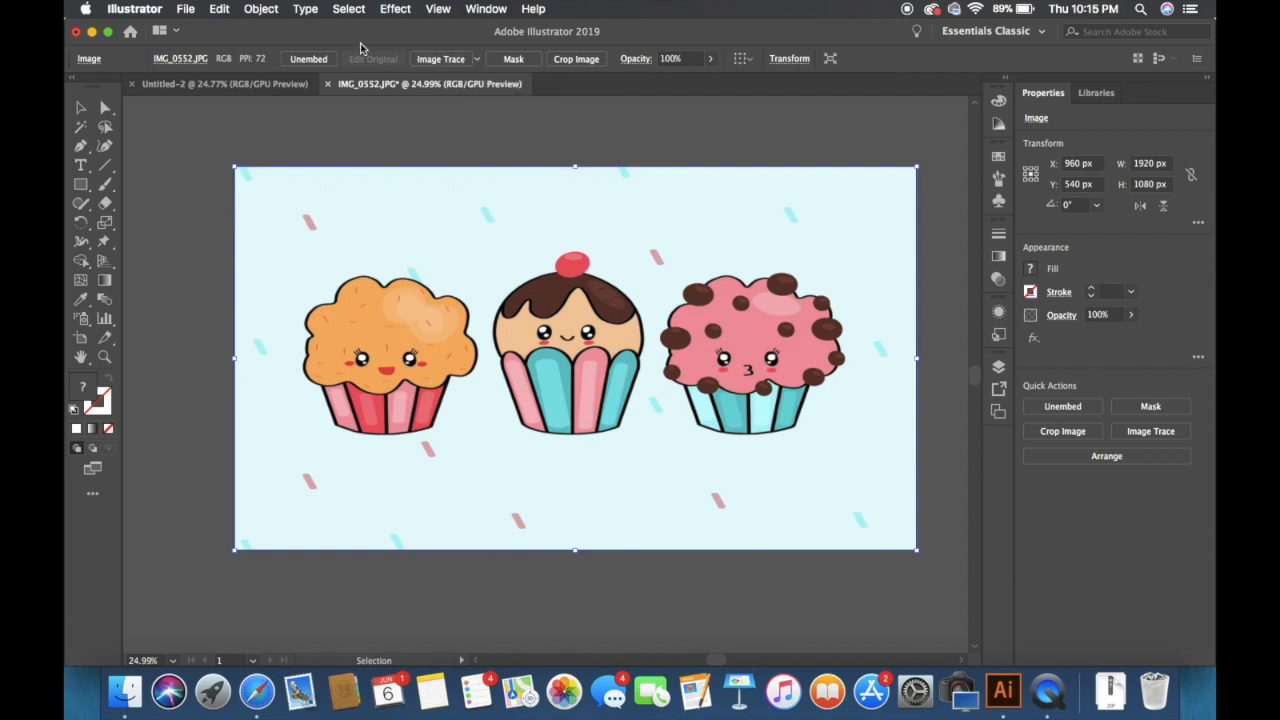
Apply Image Trace with the default preset to the cupcake image and inspect the traced edges on the middle cupcake's icing.
click(445, 60)
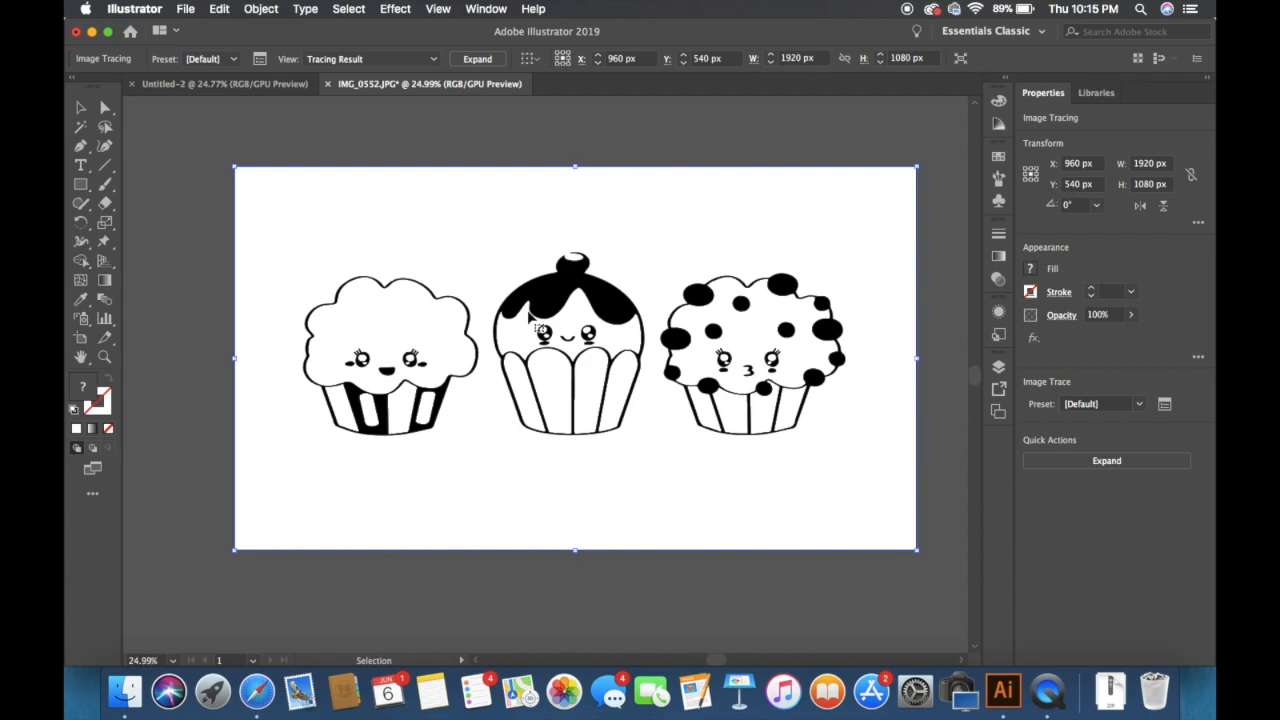
scroll(528, 318, up, 10)
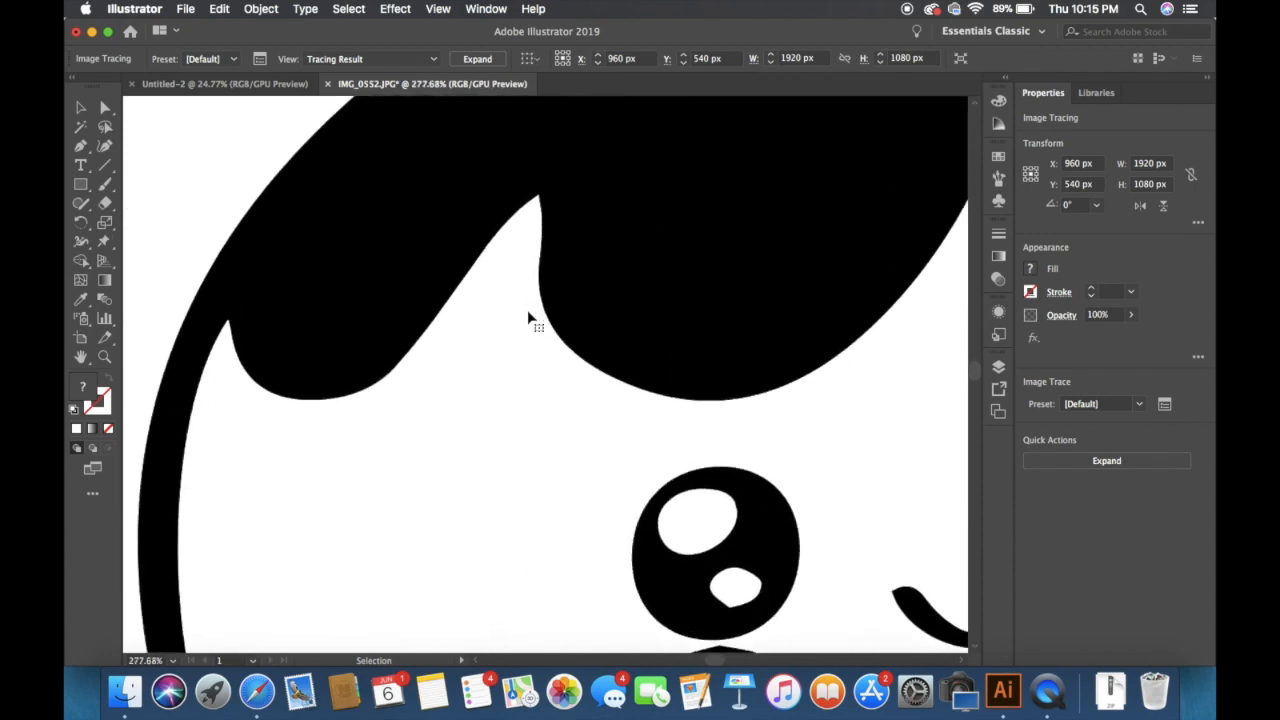
scroll(528, 318, up, 2)
scroll(528, 318, up, 5)
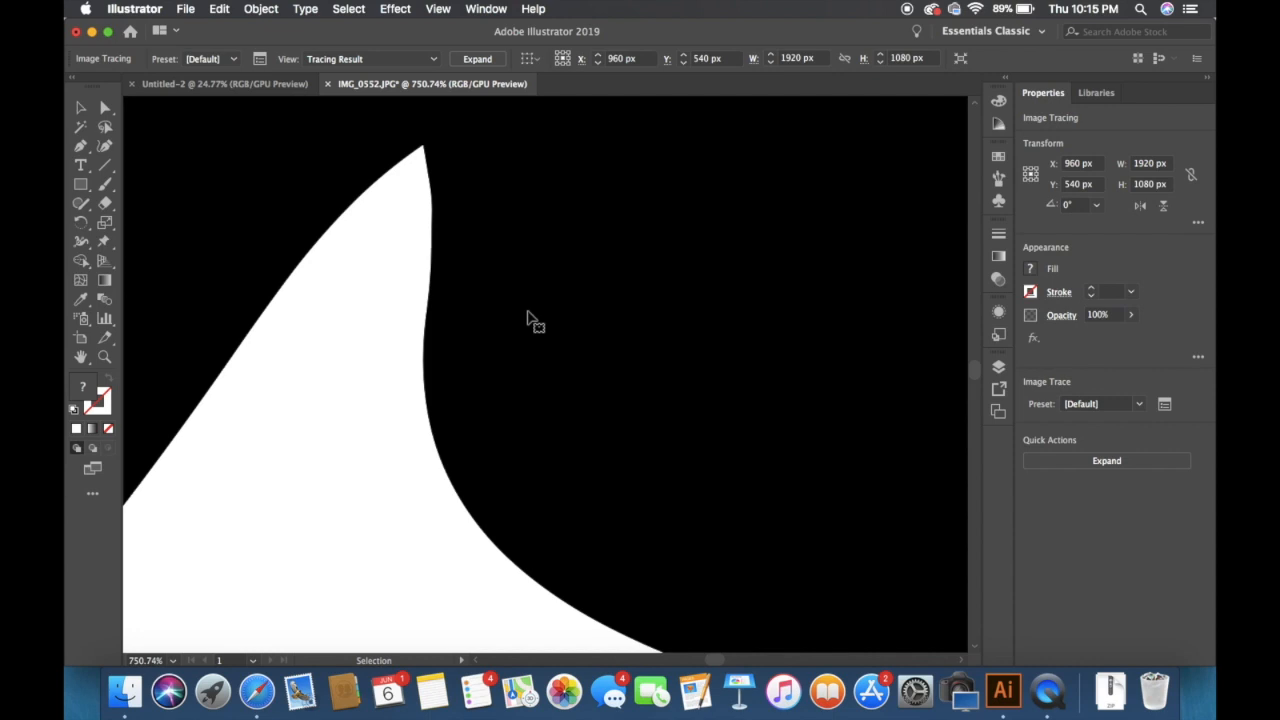
scroll(528, 318, down, 15)
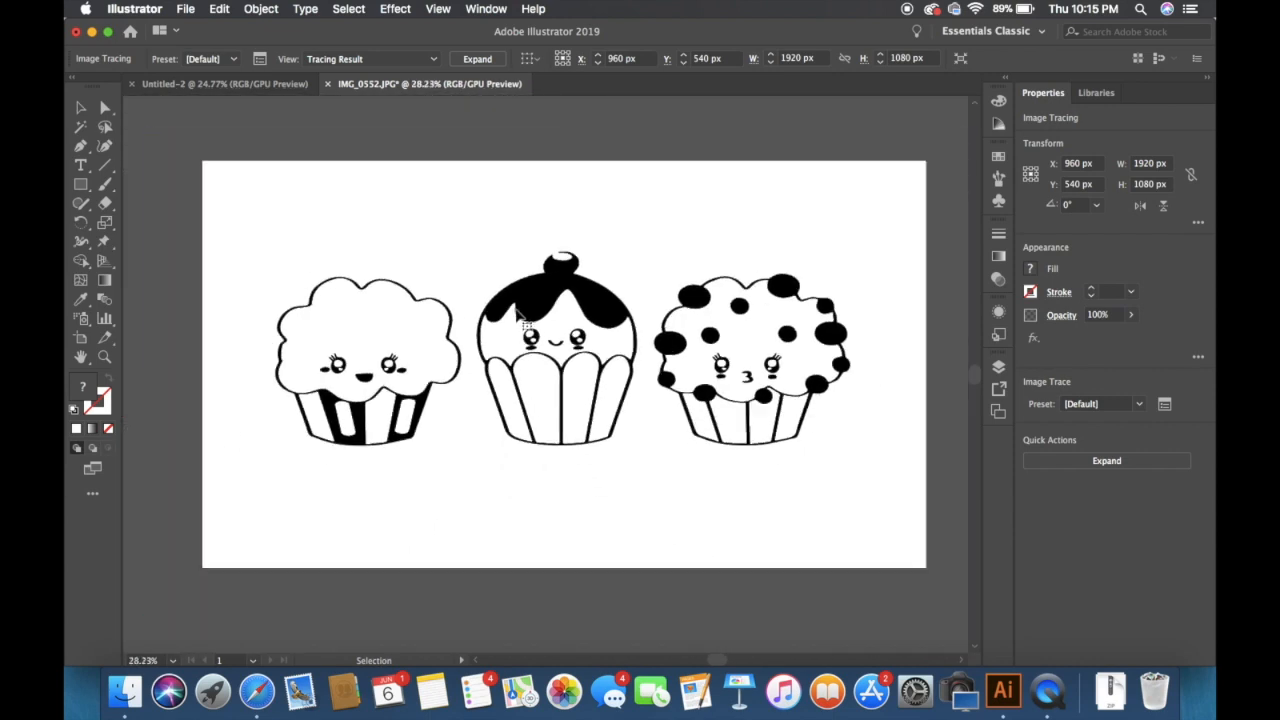
scroll(518, 316, down, 2)
scroll(518, 316, up, 2)
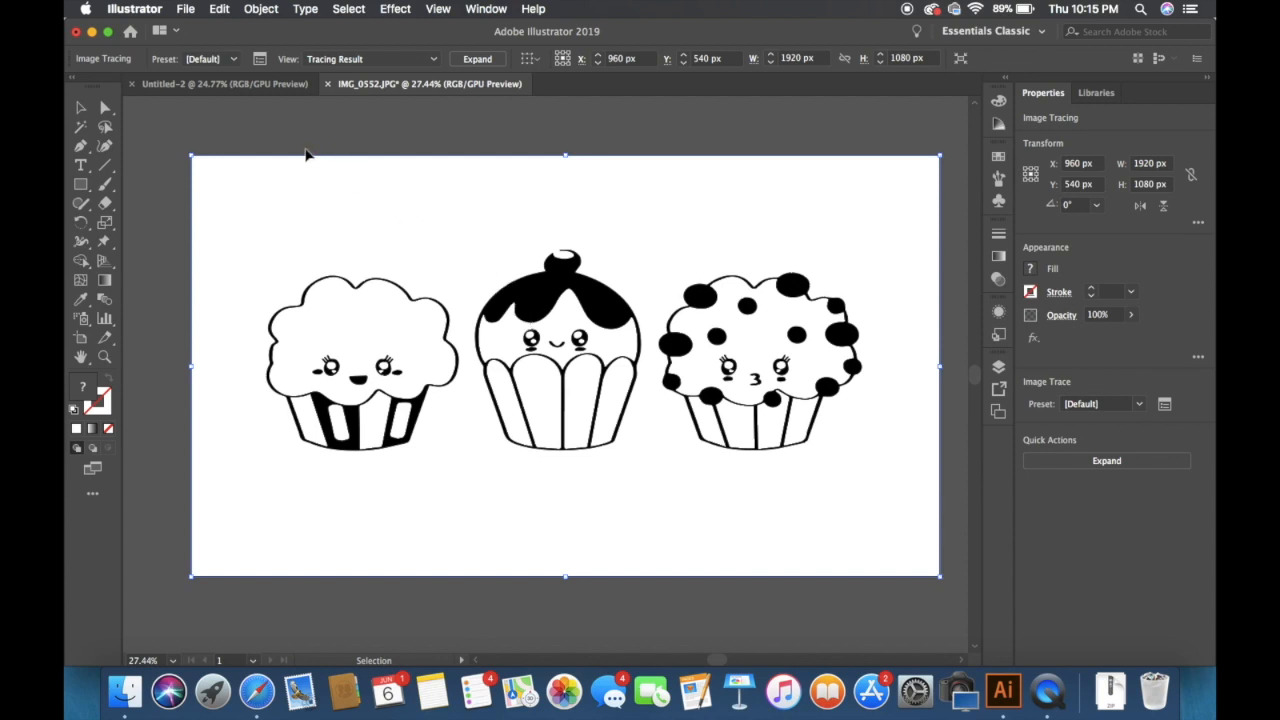
Show the Image Trace settings including the advanced options and set the tracing mode to Color.
click(259, 60)
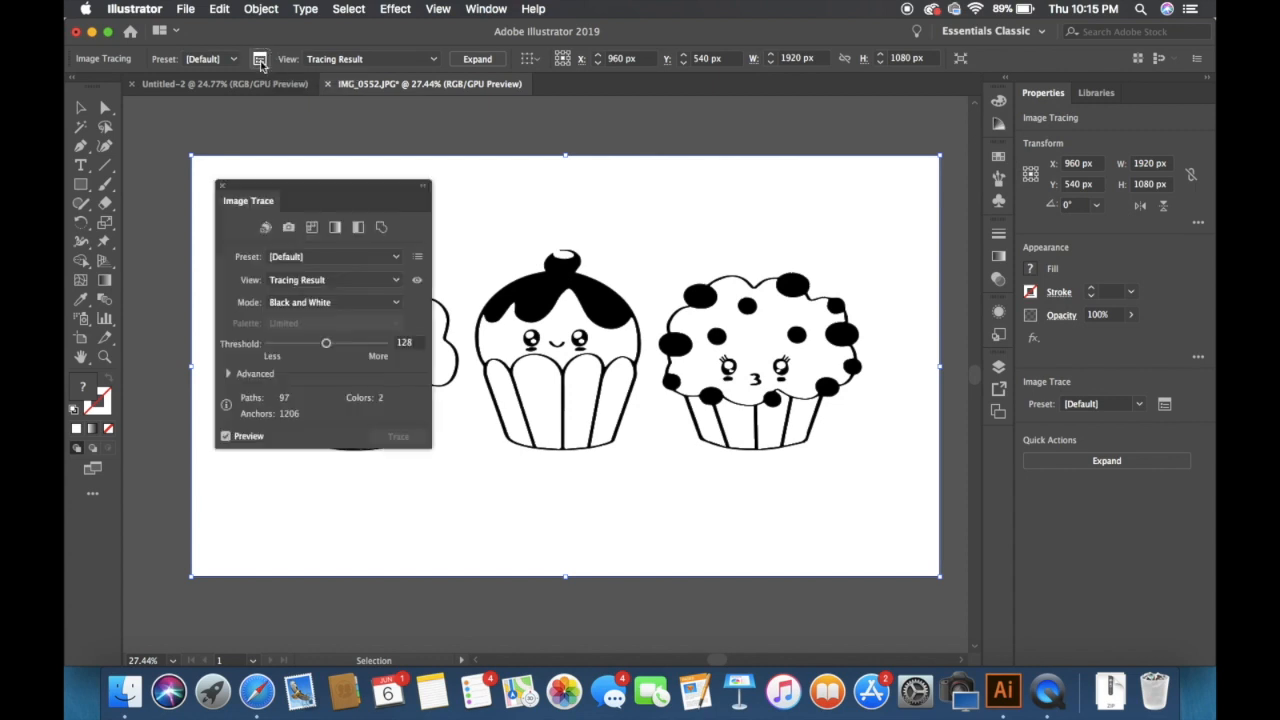
click(229, 374)
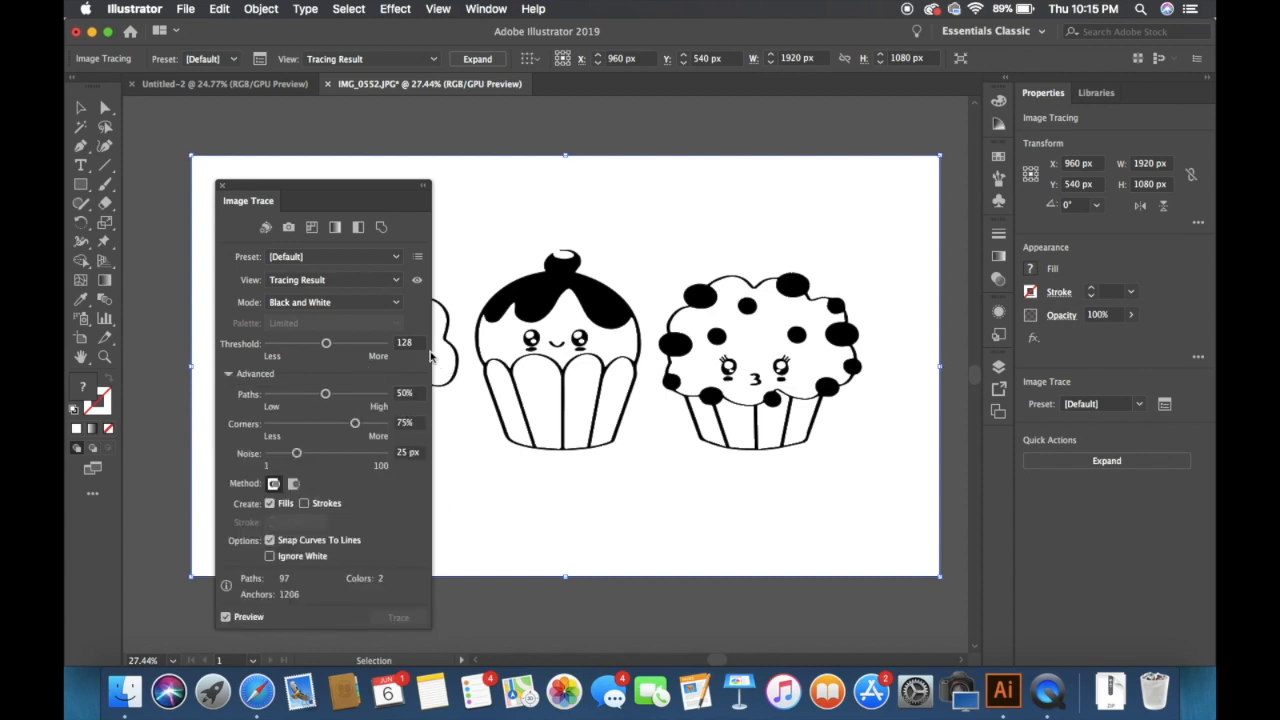
click(363, 302)
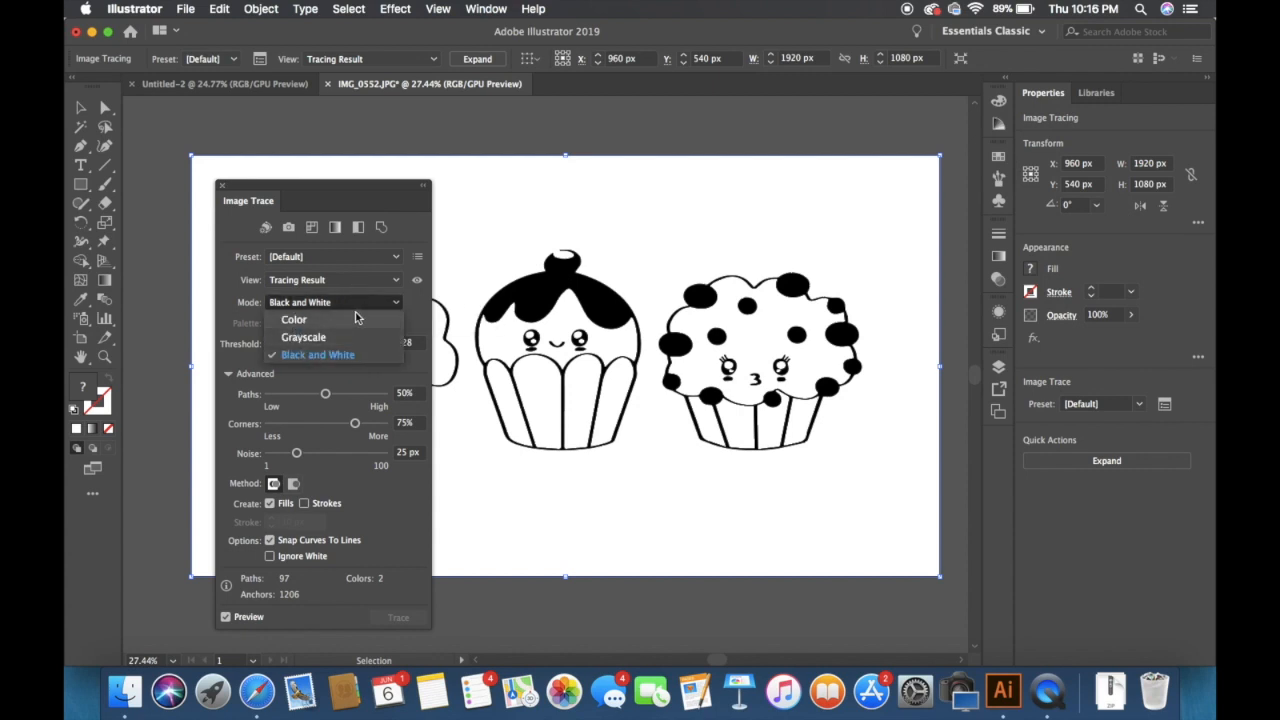
click(392, 319)
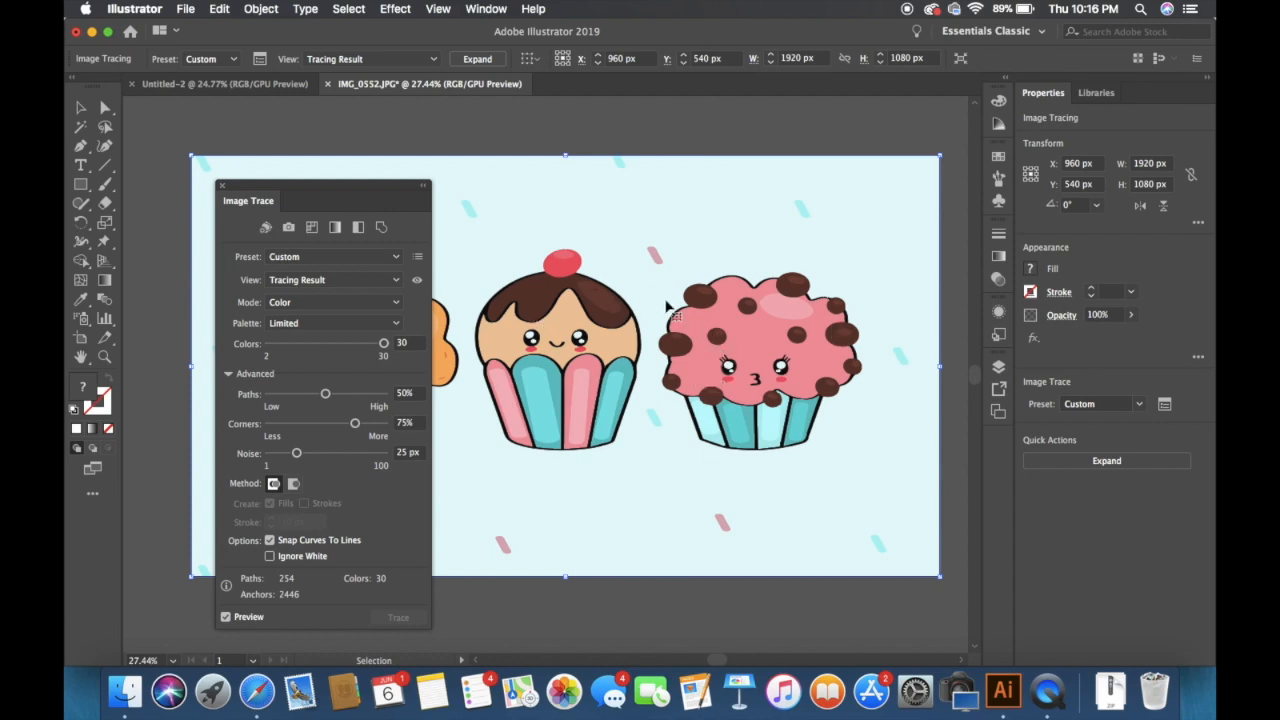
Examine the color tracing up close on the middle cupcake's icing and face, and check the overall artwork.
scroll(598, 298, up, 5)
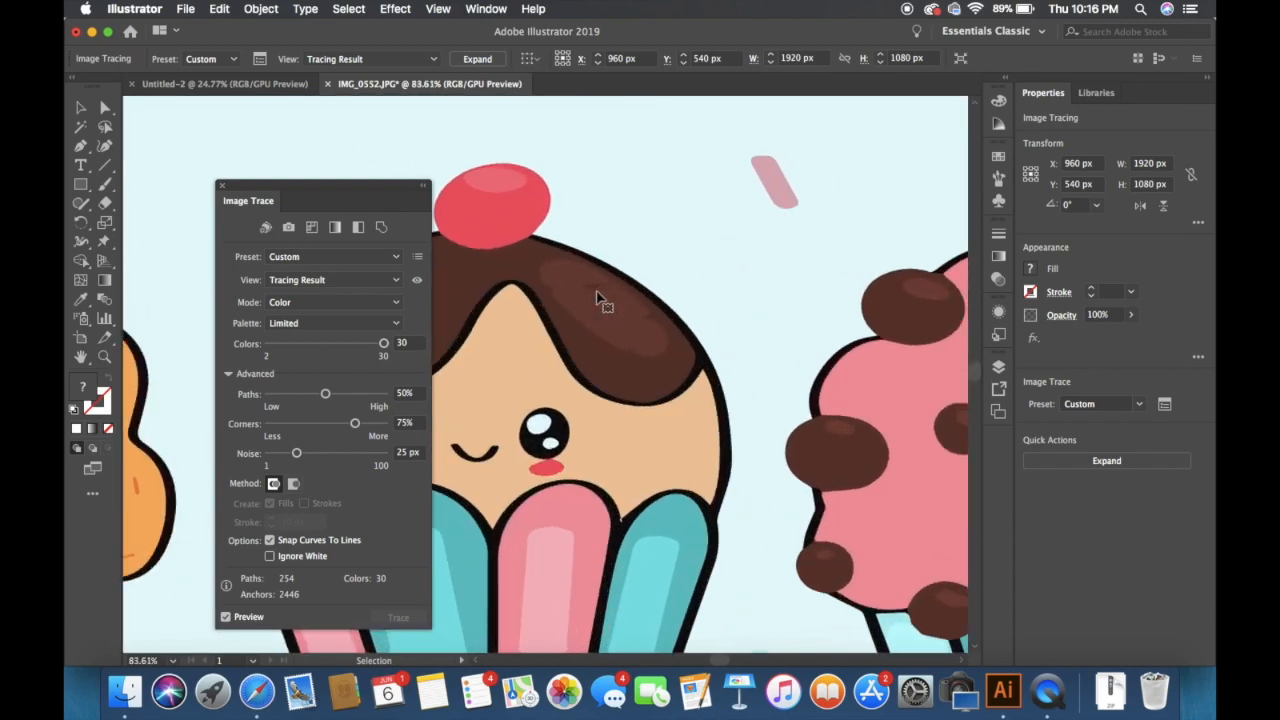
scroll(598, 298, up, 6)
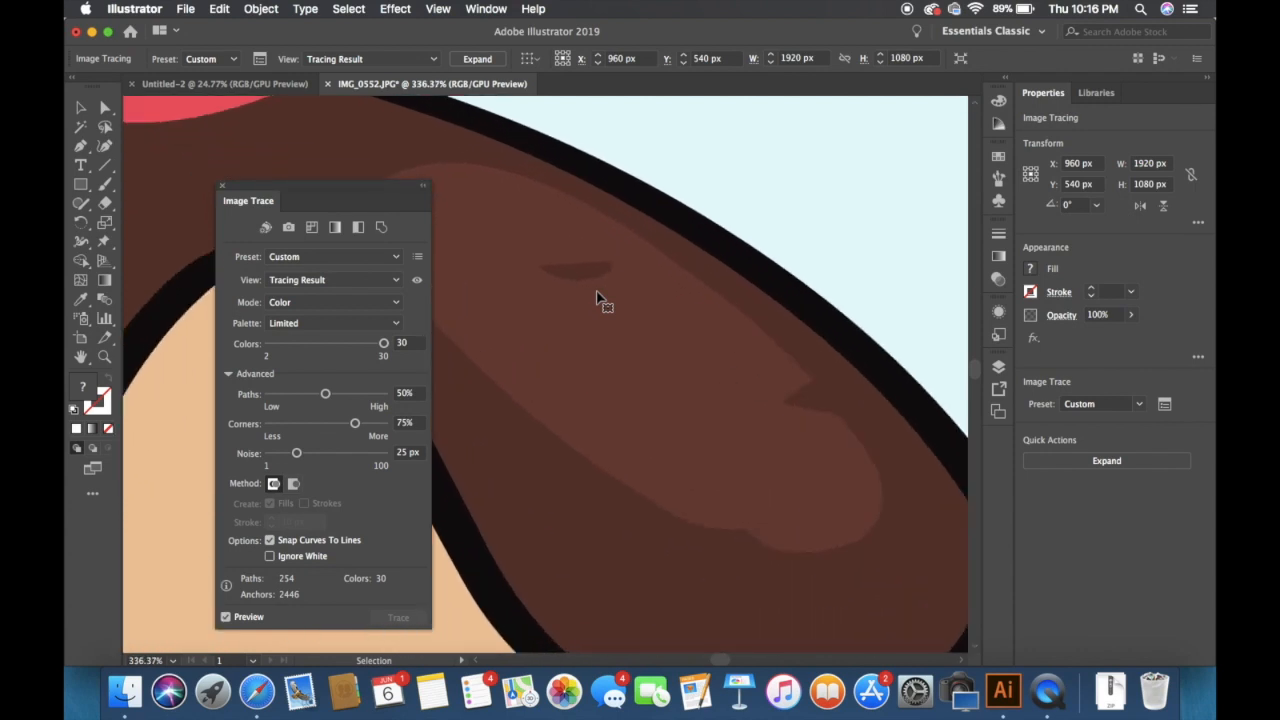
scroll(597, 298, down, 10)
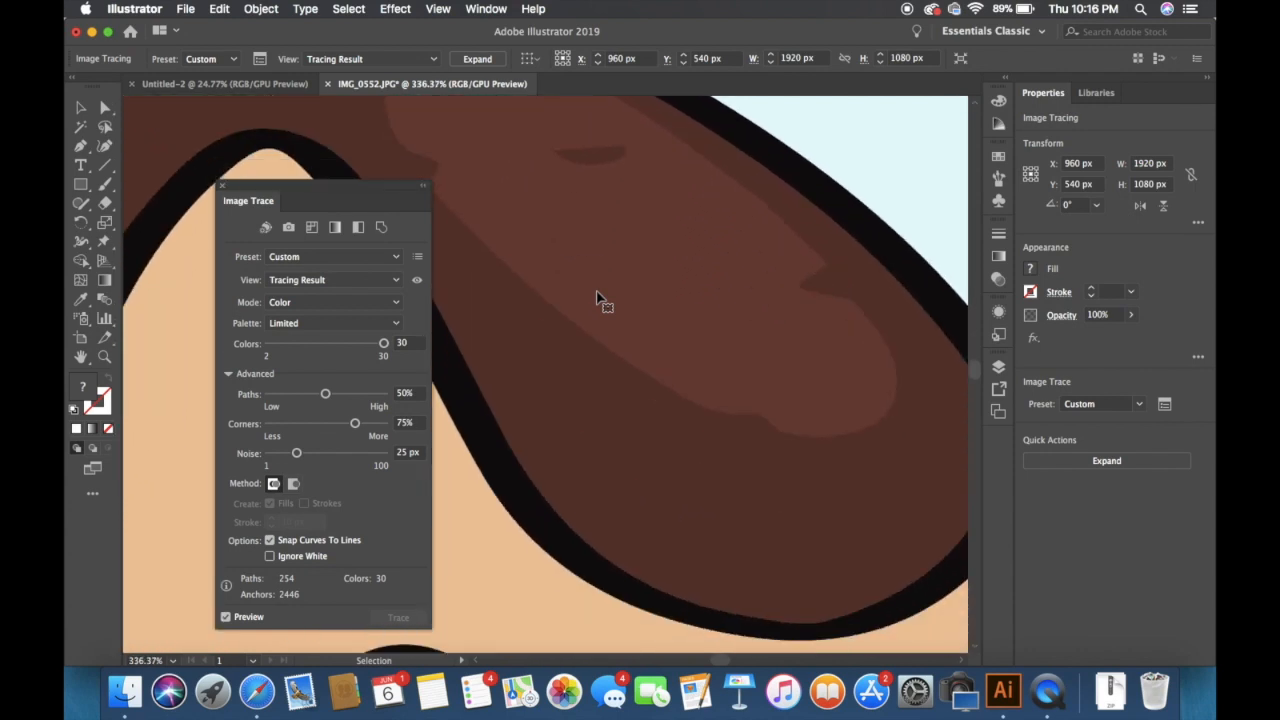
scroll(598, 298, down, 5)
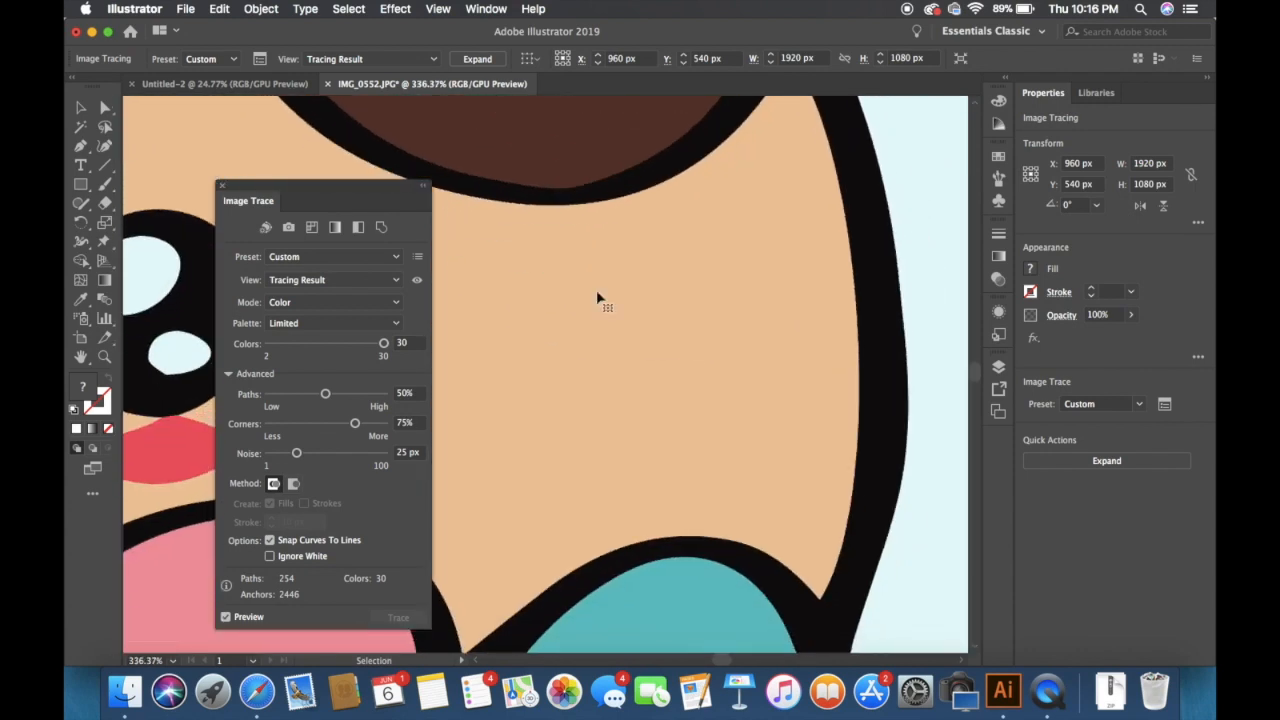
scroll(597, 296, down, 12)
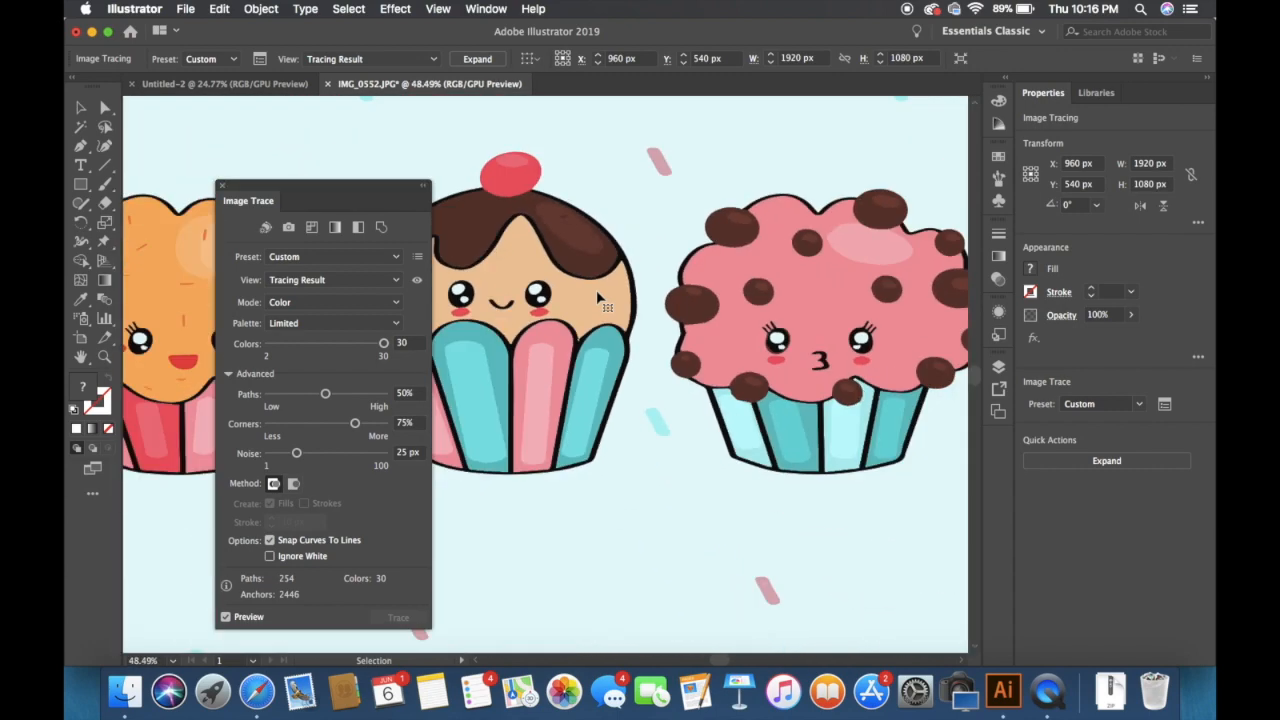
scroll(597, 296, down, 3)
scroll(597, 296, up, 2)
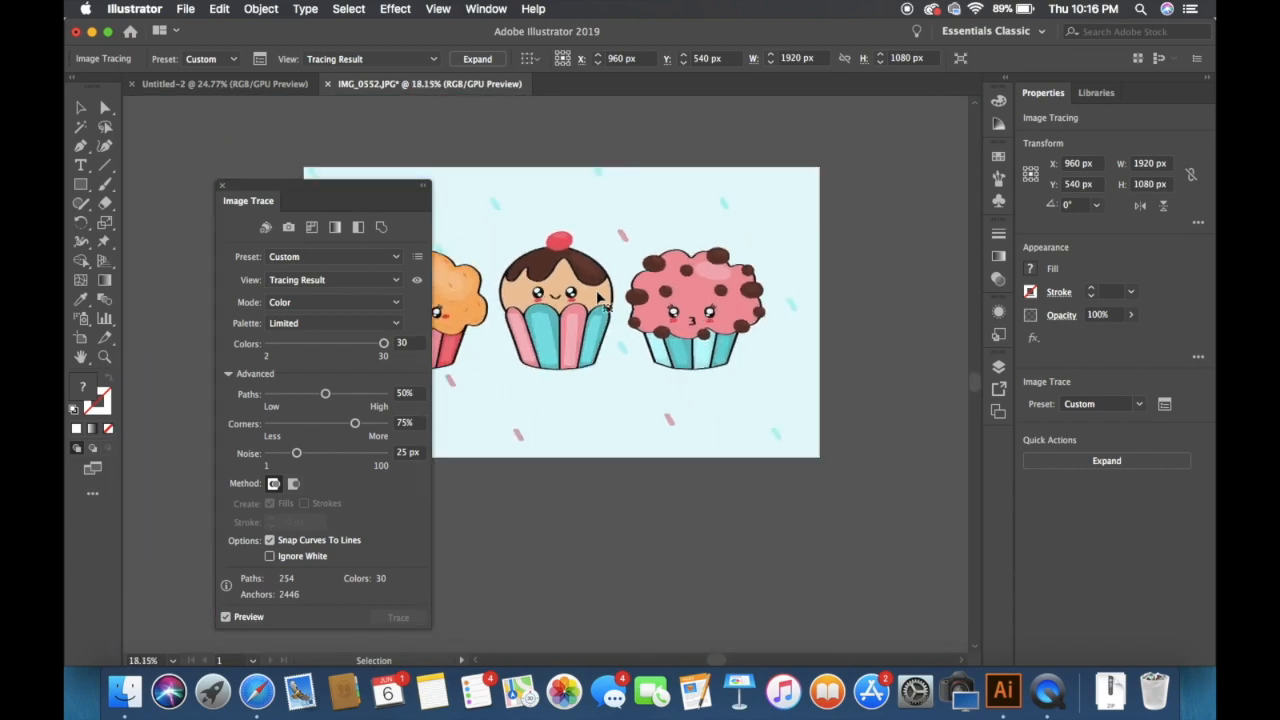
scroll(598, 297, up, 3)
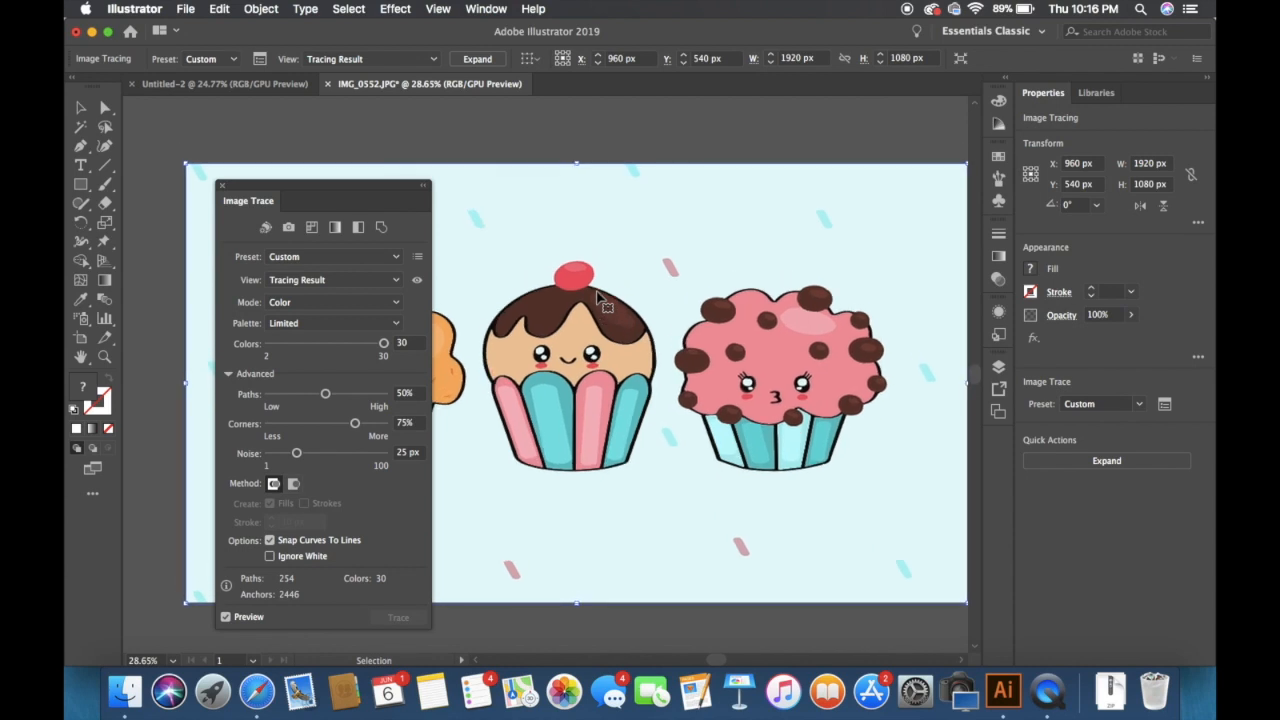
scroll(597, 296, down, 3)
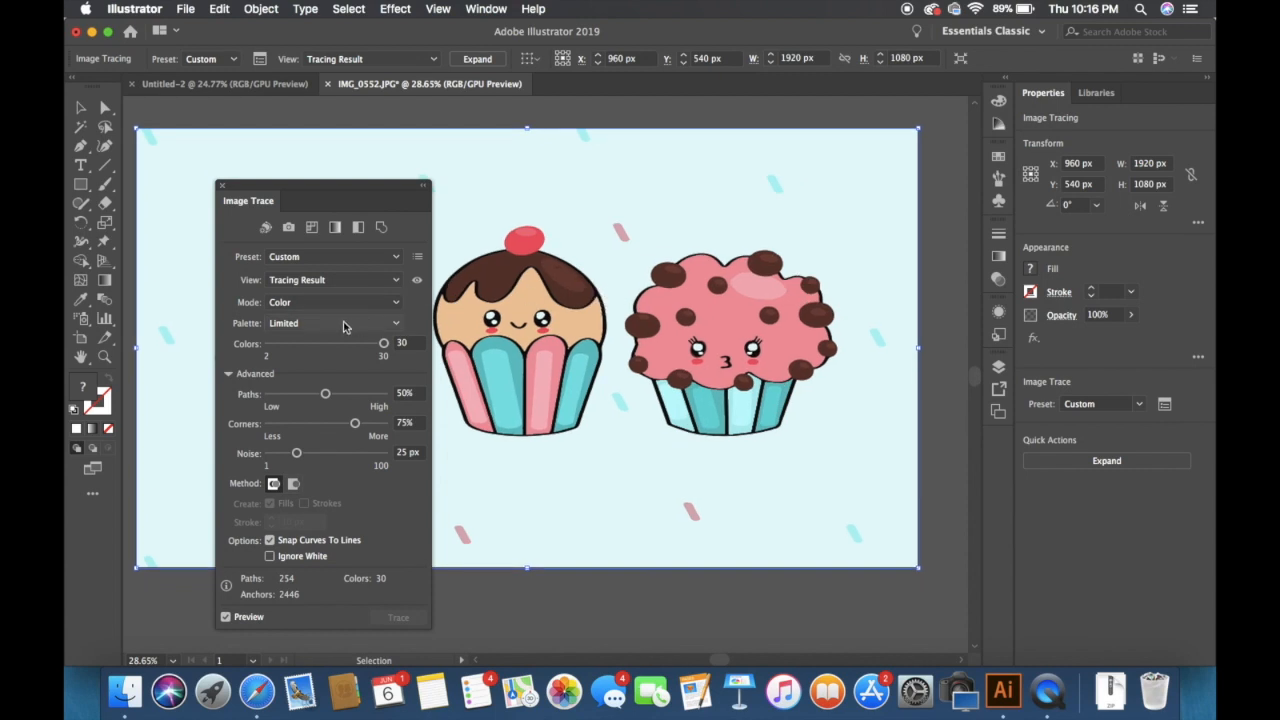
Apply the 6 Colors tracing preset to the cupcake image.
click(366, 258)
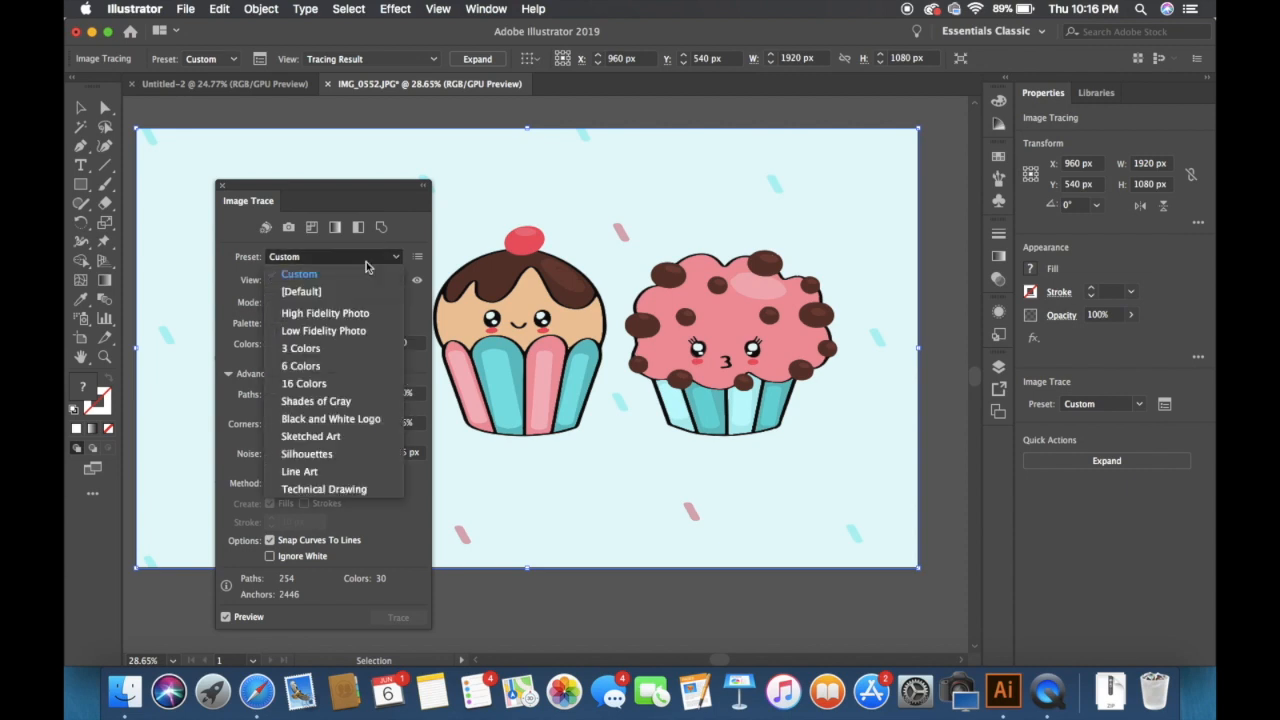
click(366, 266)
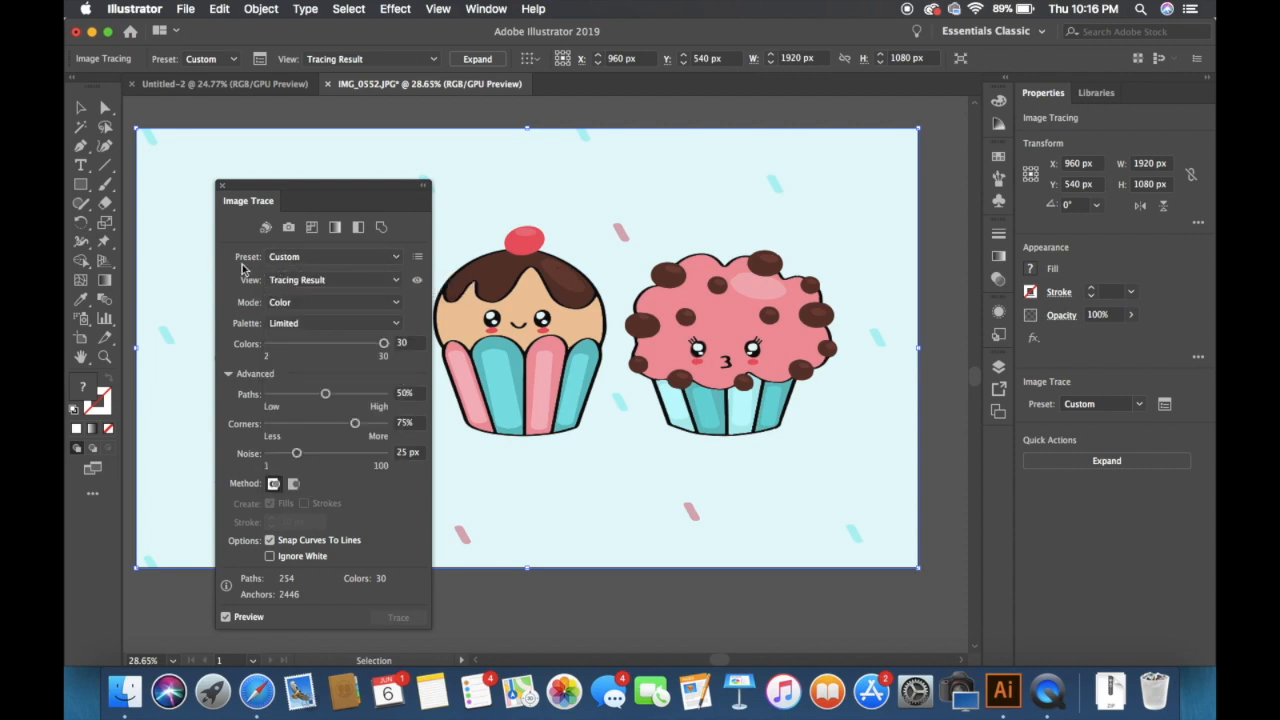
click(322, 258)
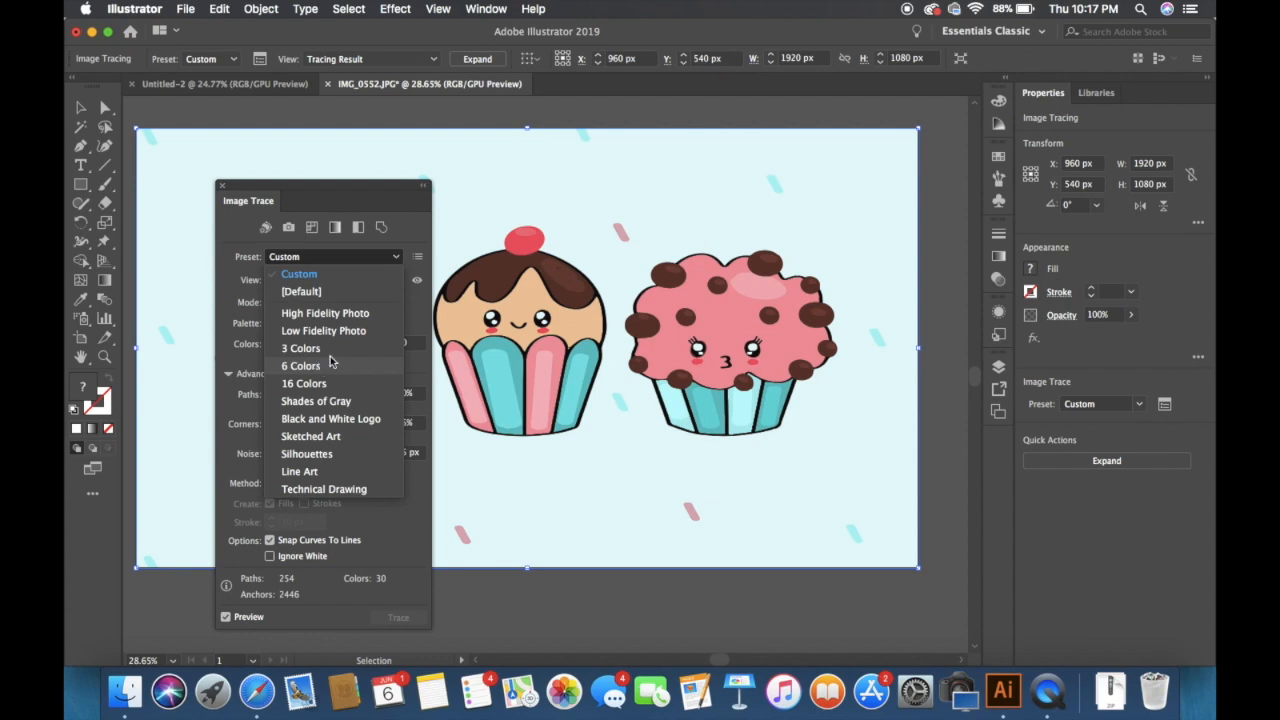
click(320, 366)
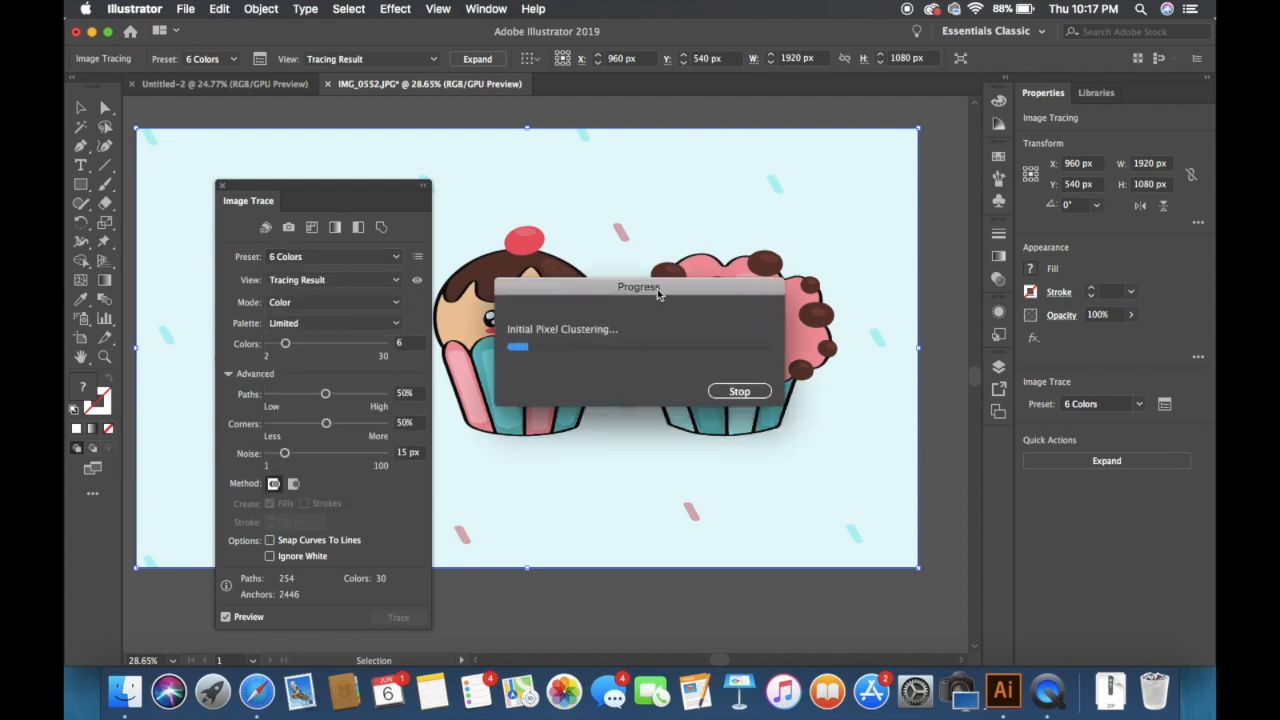
drag(657, 305, 657, 440)
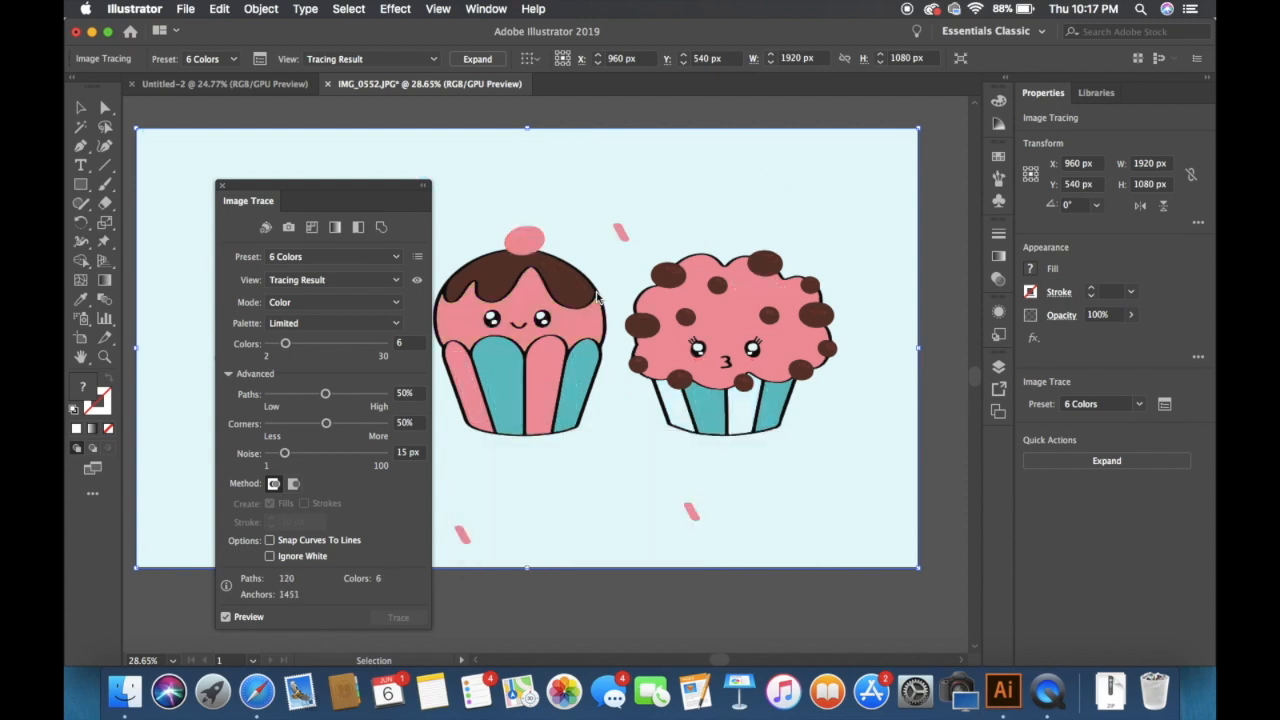
Apply the 16 Colors tracing preset to the cupcake image and check the traced artwork.
mouse_move(378, 206)
mouse_down()
mouse_move(623, 409)
mouse_move(643, 462)
mouse_up()
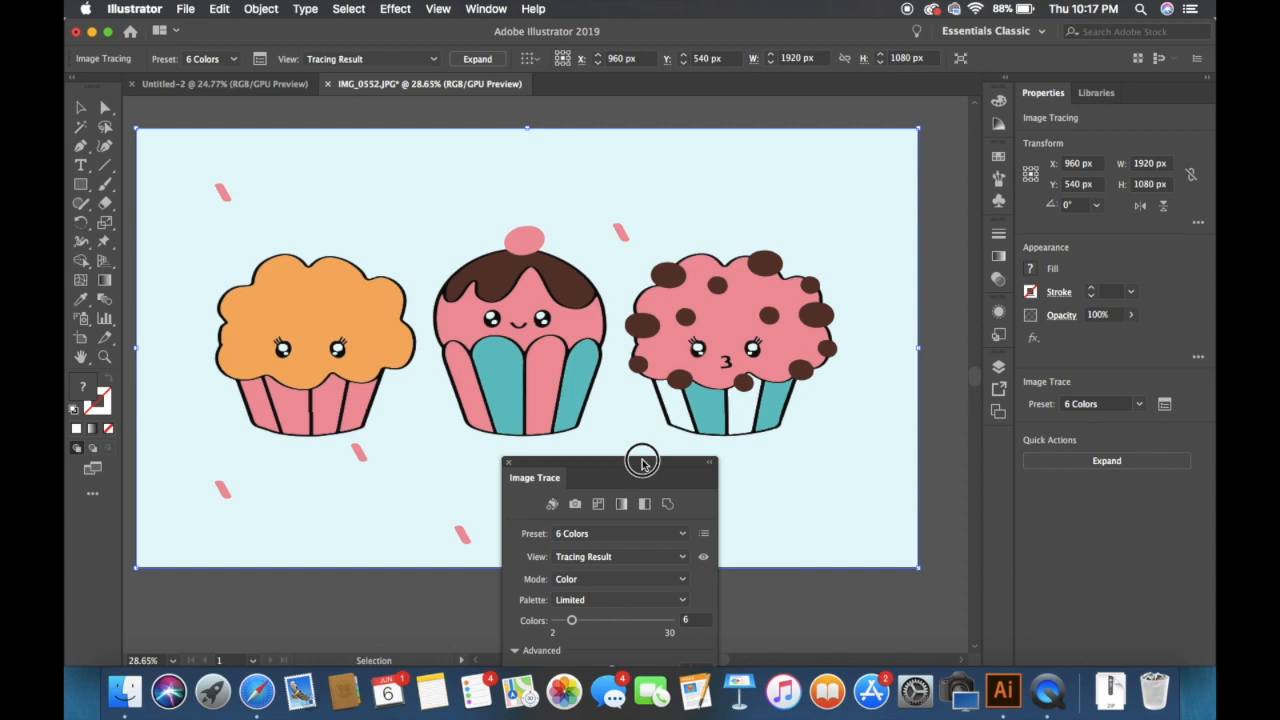
drag(643, 462, 366, 200)
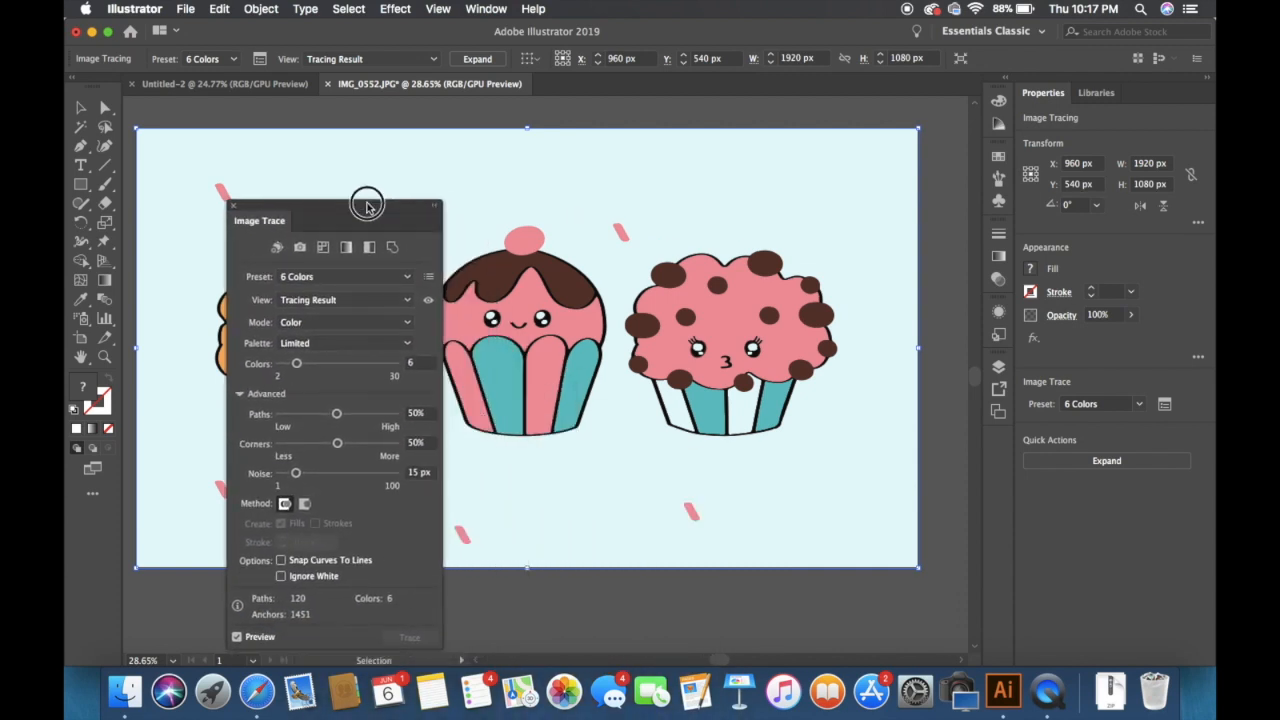
click(355, 276)
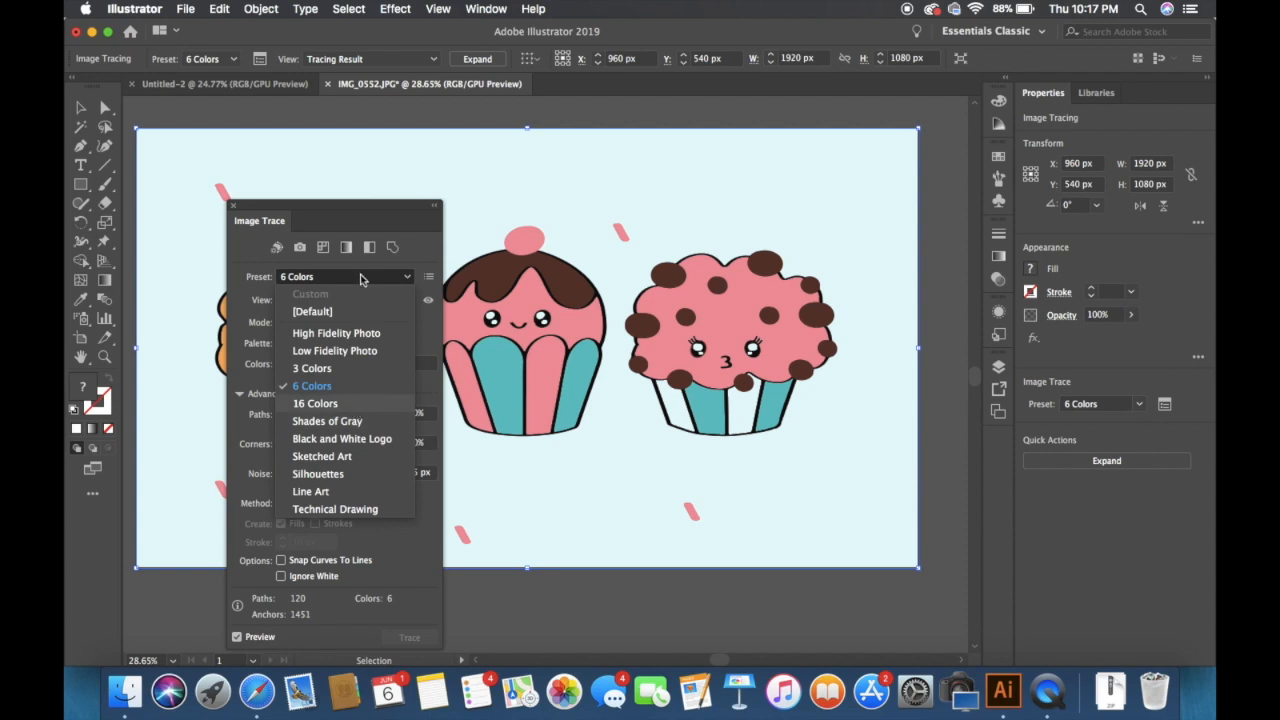
click(360, 404)
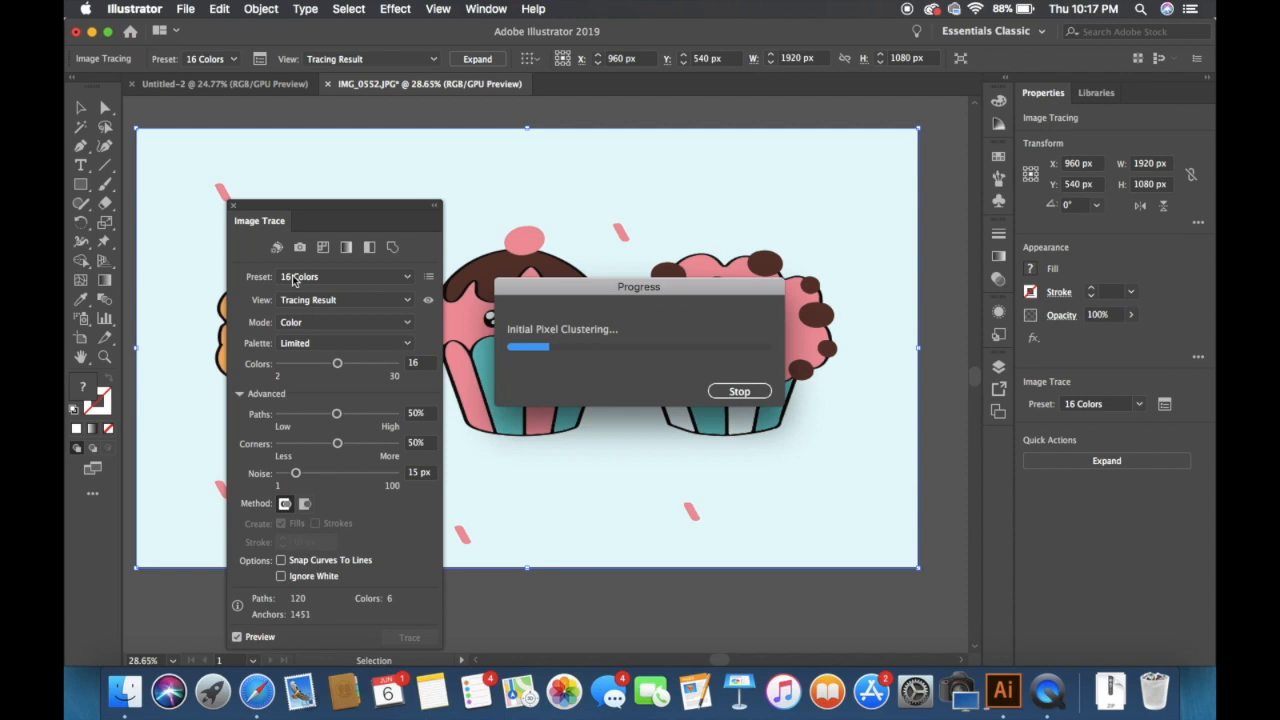
mouse_move(624, 300)
mouse_down()
mouse_move(673, 340)
mouse_move(747, 460)
mouse_up()
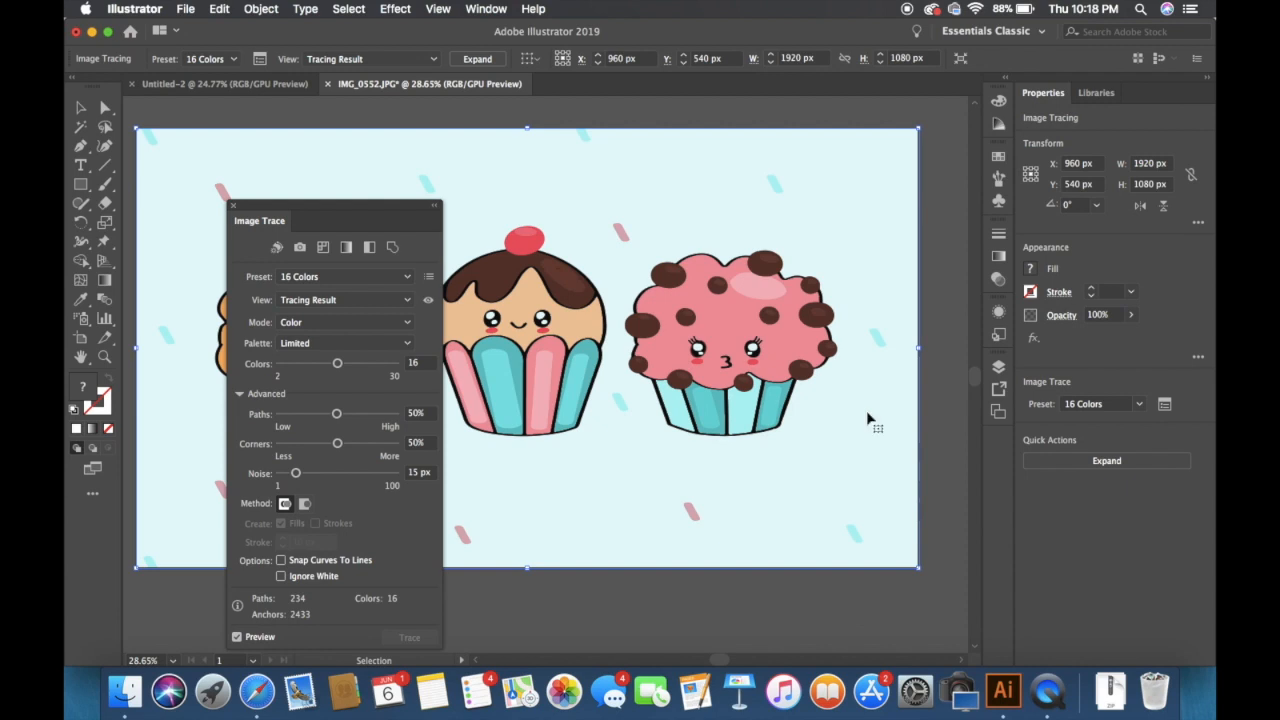
scroll(868, 418, left, 1)
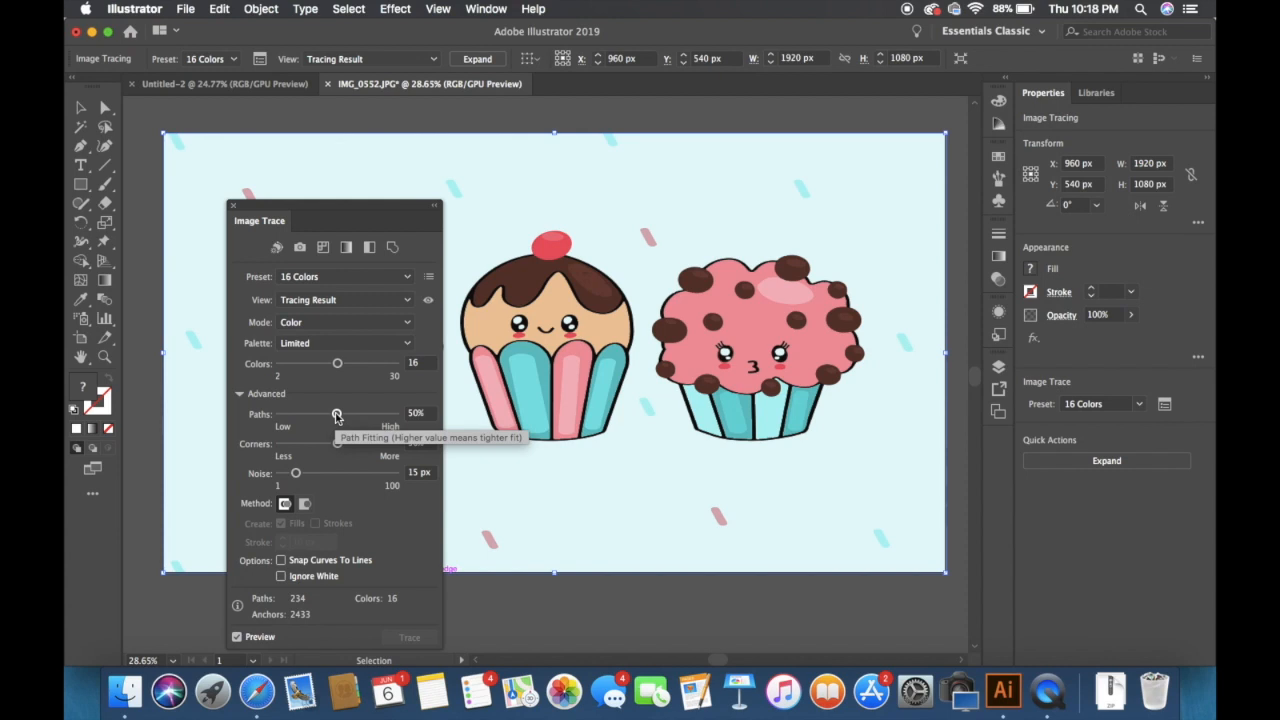
Set the tracing's path fitting to 90% and inspect the middle cupcake's face and icing edges up close.
drag(337, 417, 384, 421)
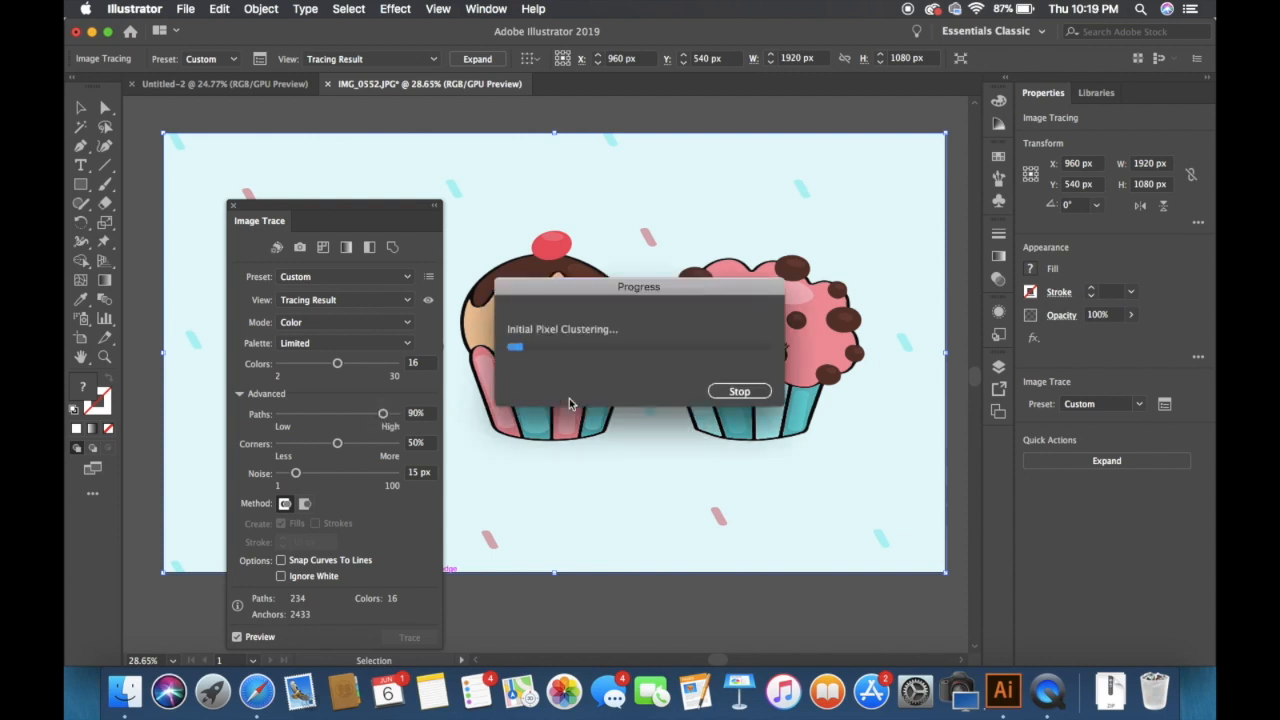
drag(604, 290, 631, 458)
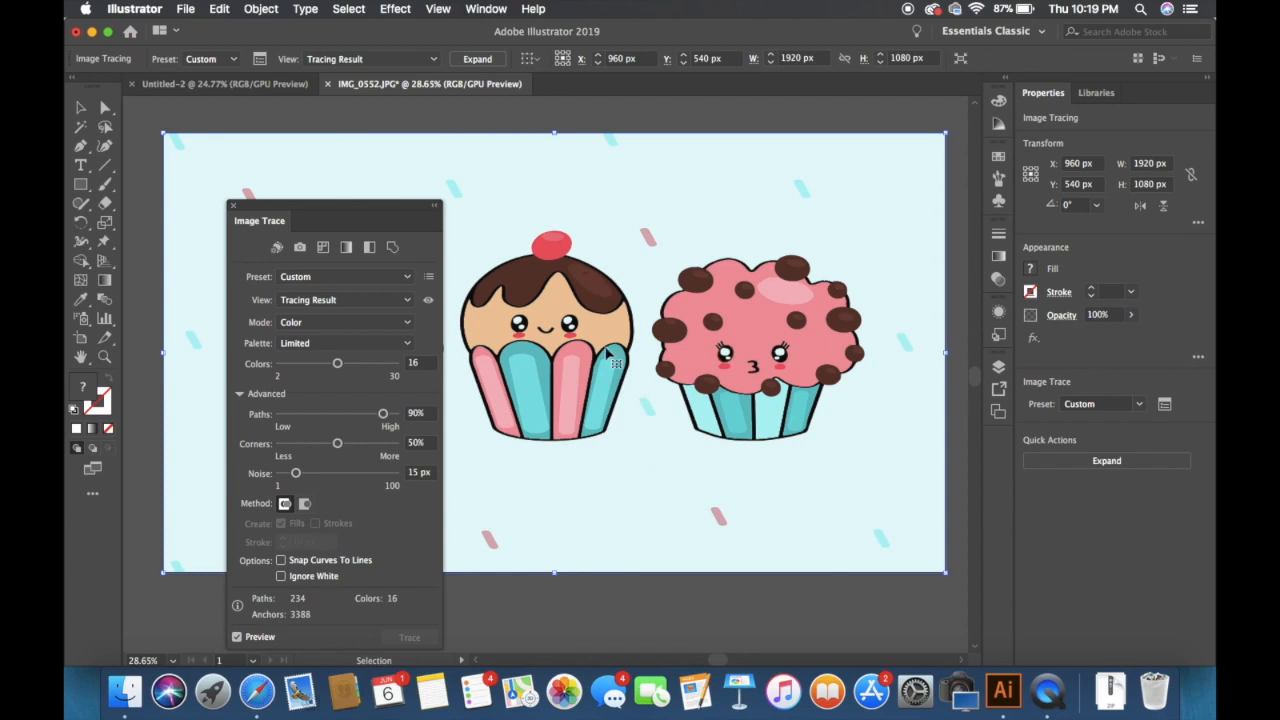
scroll(606, 354, up, 5)
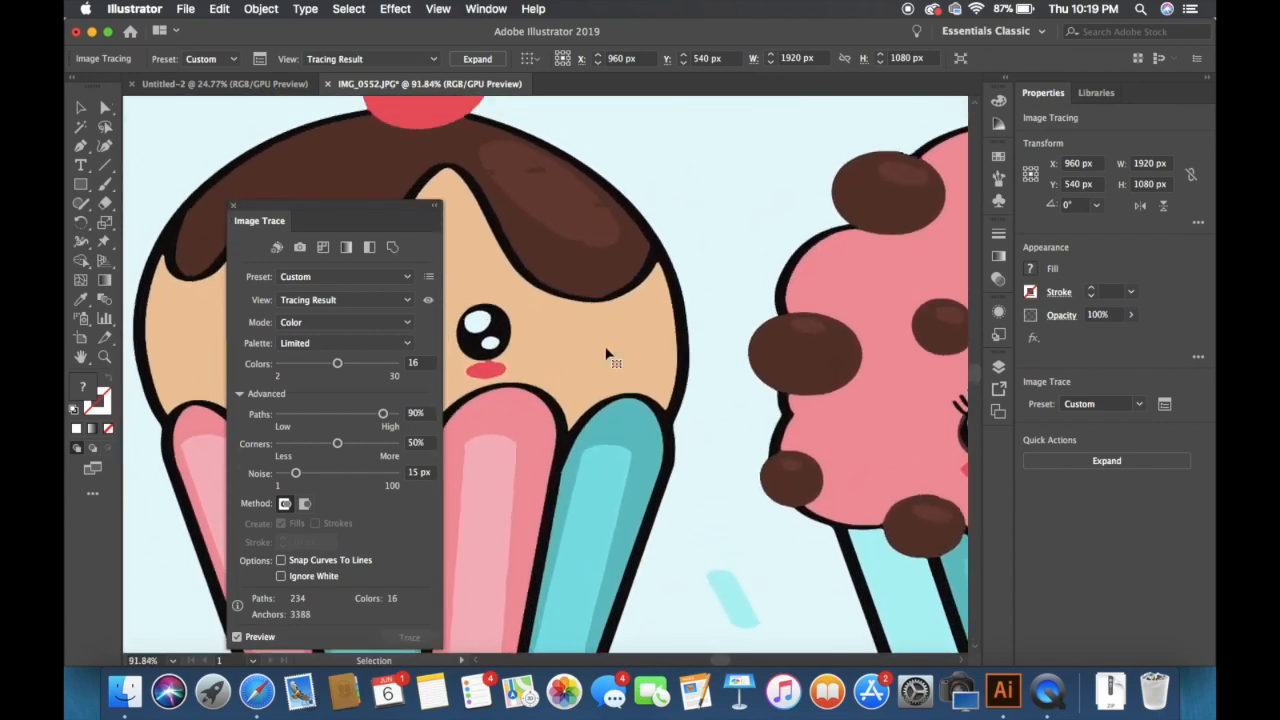
scroll(606, 354, left, 3)
scroll(606, 352, up, 4)
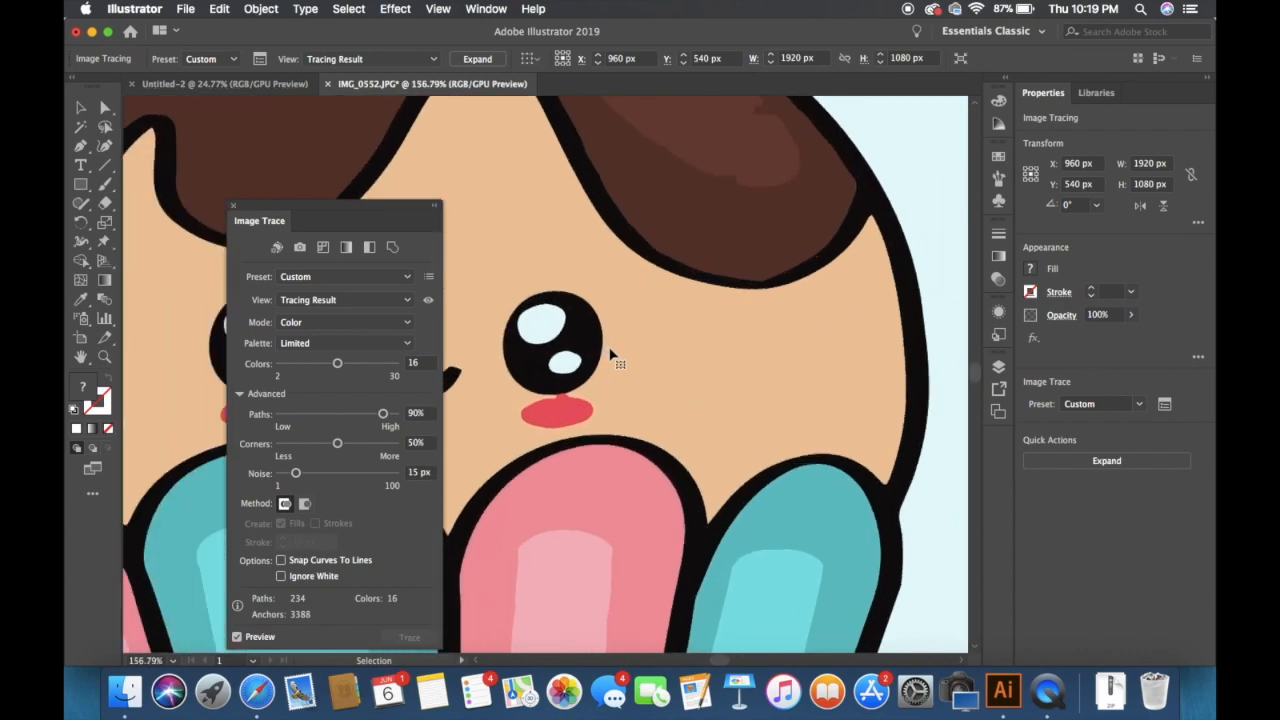
scroll(610, 355, up, 5)
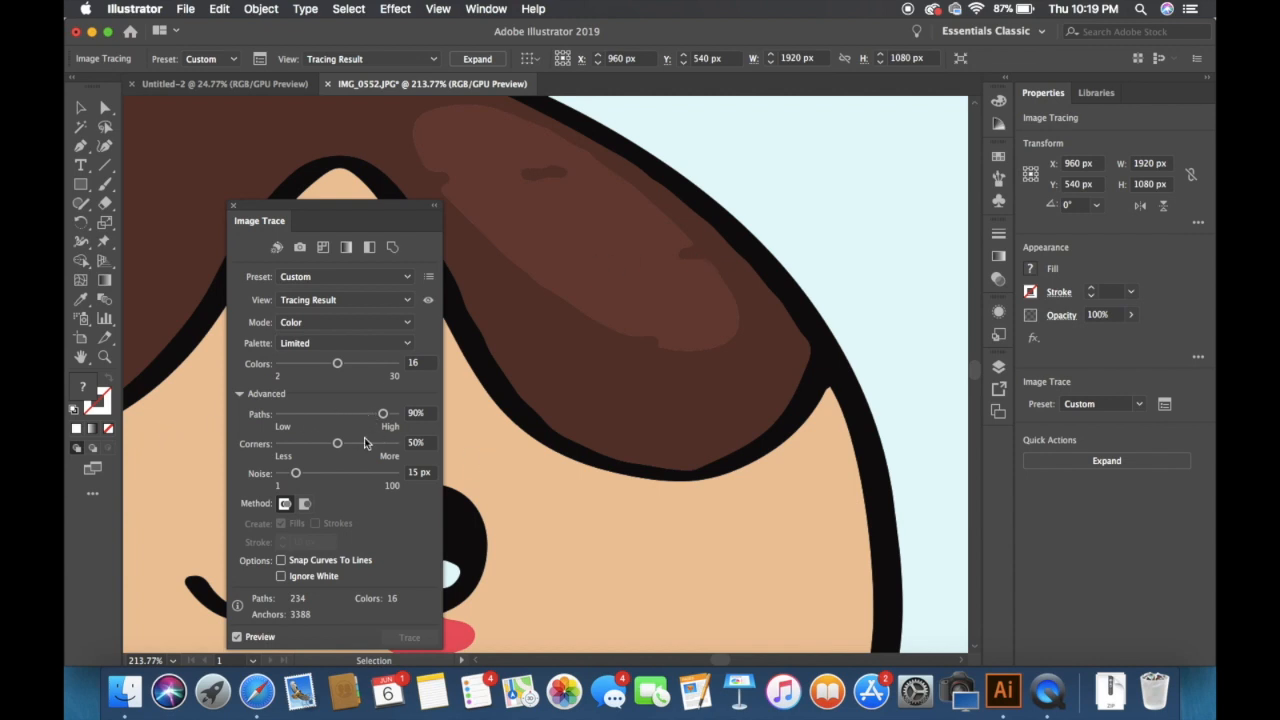
Set the path fitting back to 50% and check the retraced cupcakes.
drag(383, 414, 337, 428)
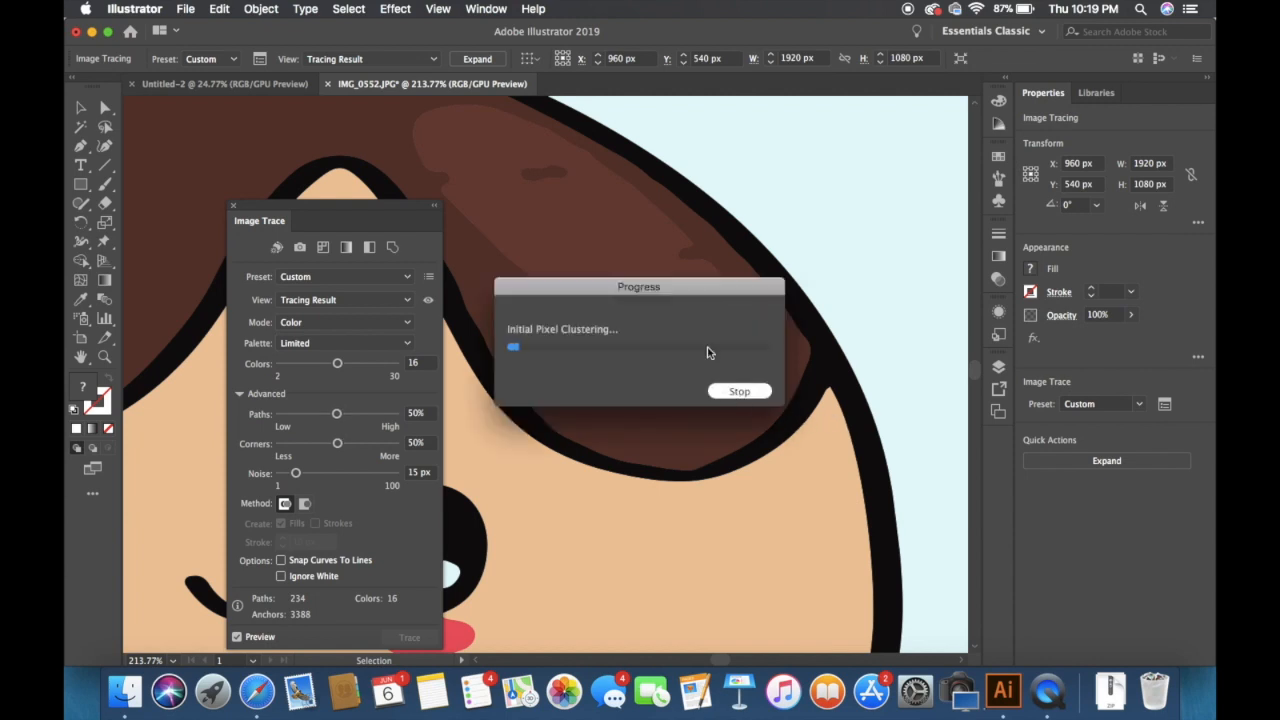
drag(691, 291, 730, 505)
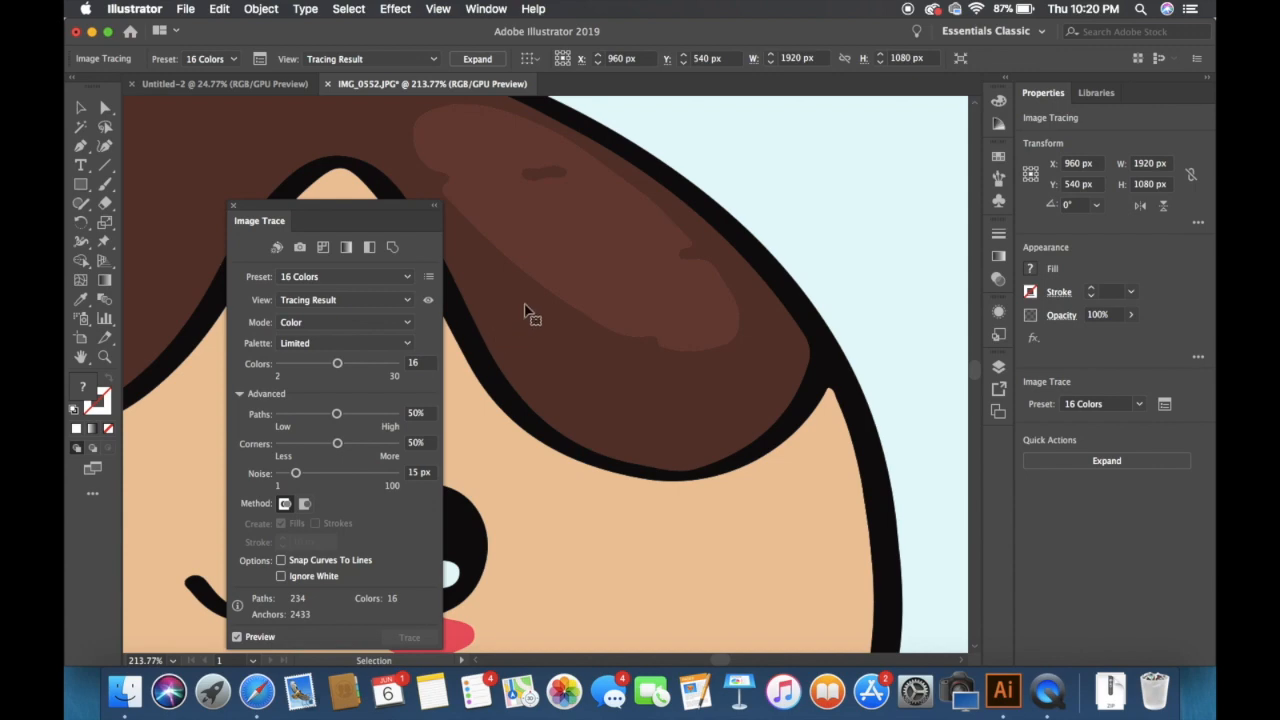
scroll(525, 312, down, 10)
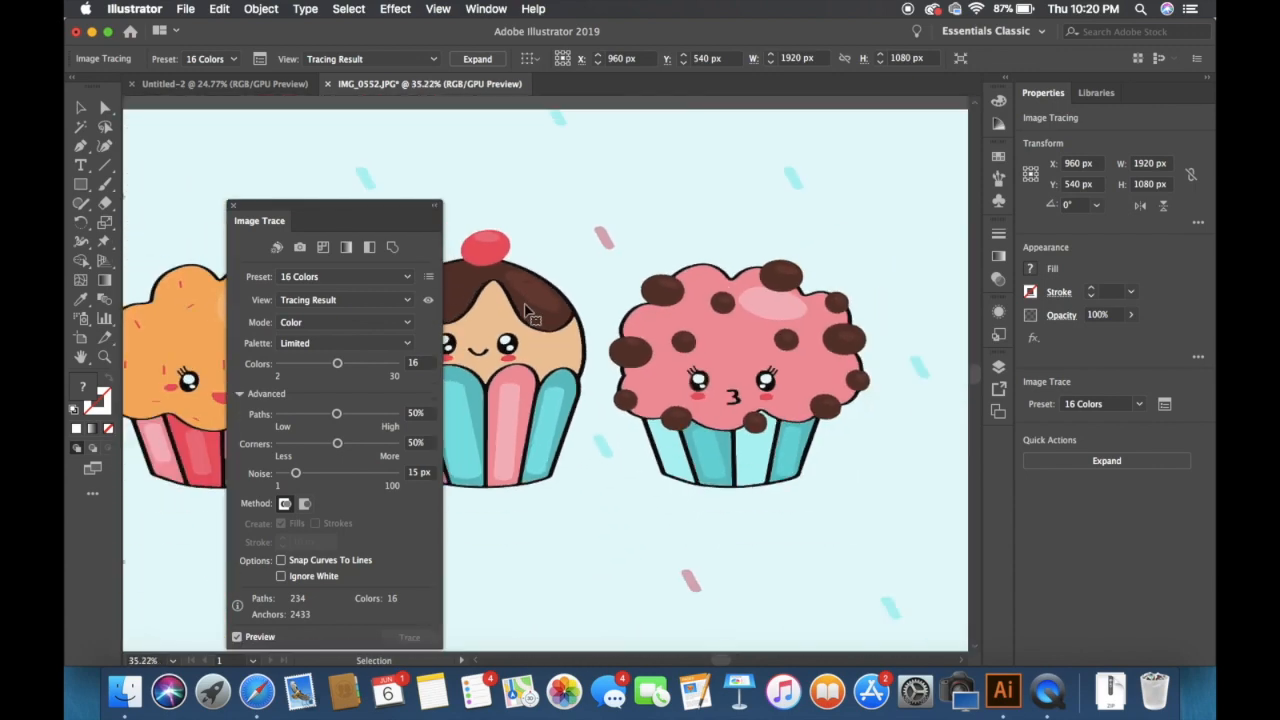
scroll(525, 311, left, 2)
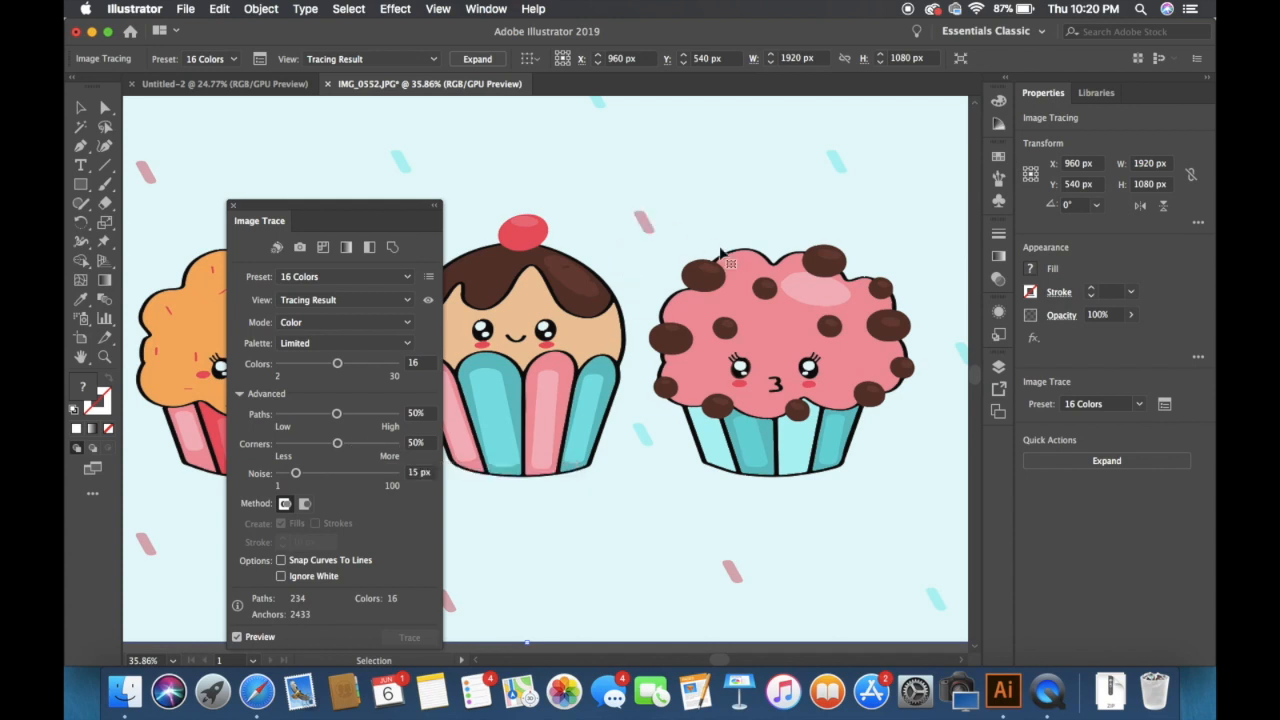
Check the overall 16-color tracing and close the Image Trace settings.
drag(362, 220, 378, 180)
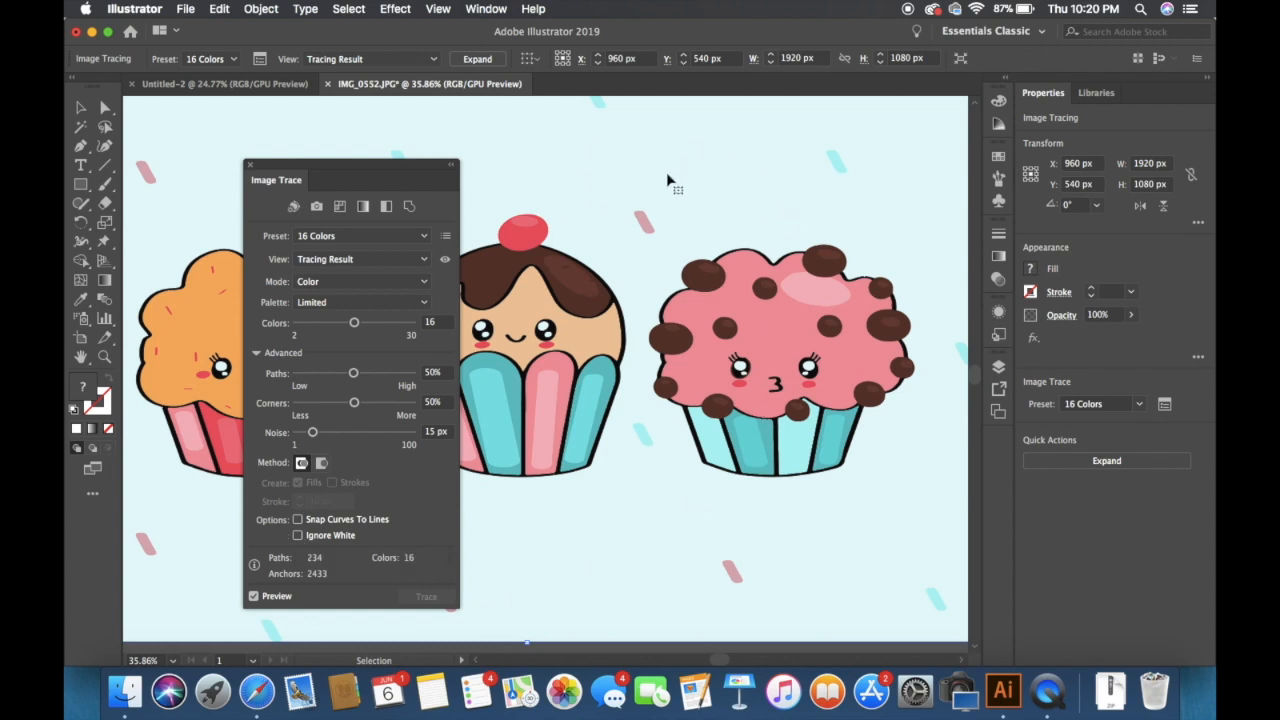
scroll(666, 172, down, 3)
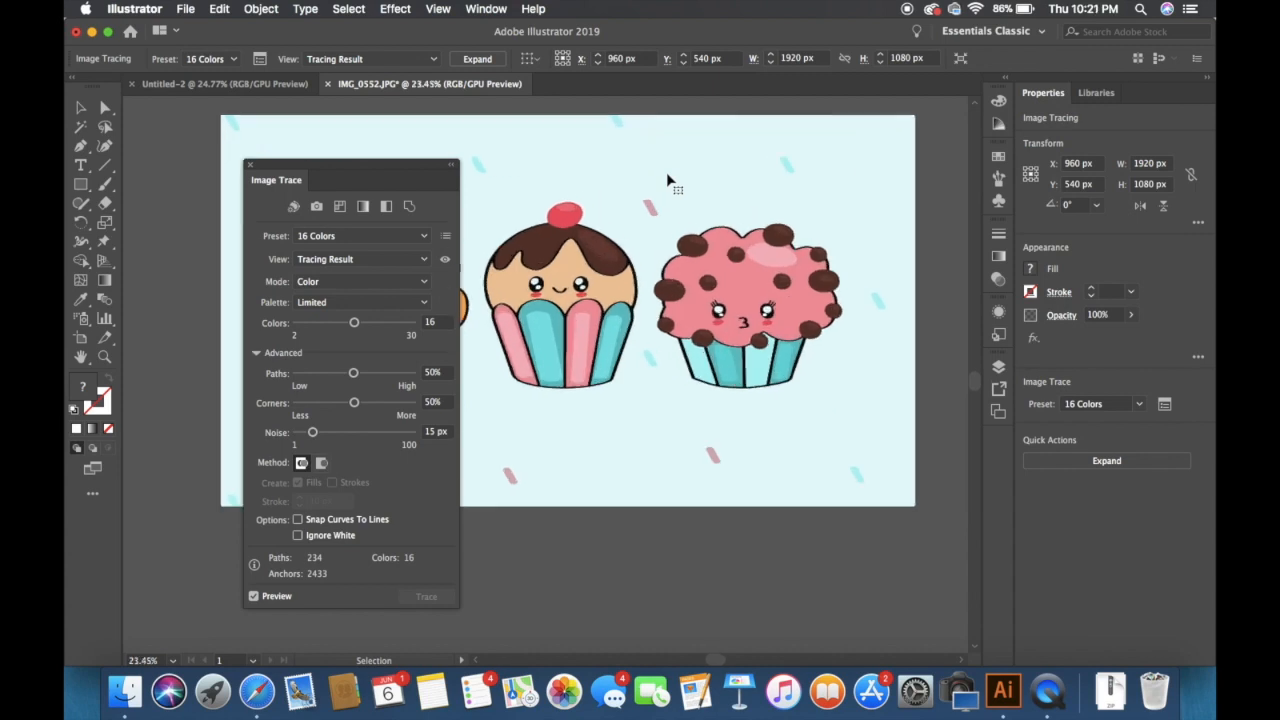
scroll(666, 172, up, 2)
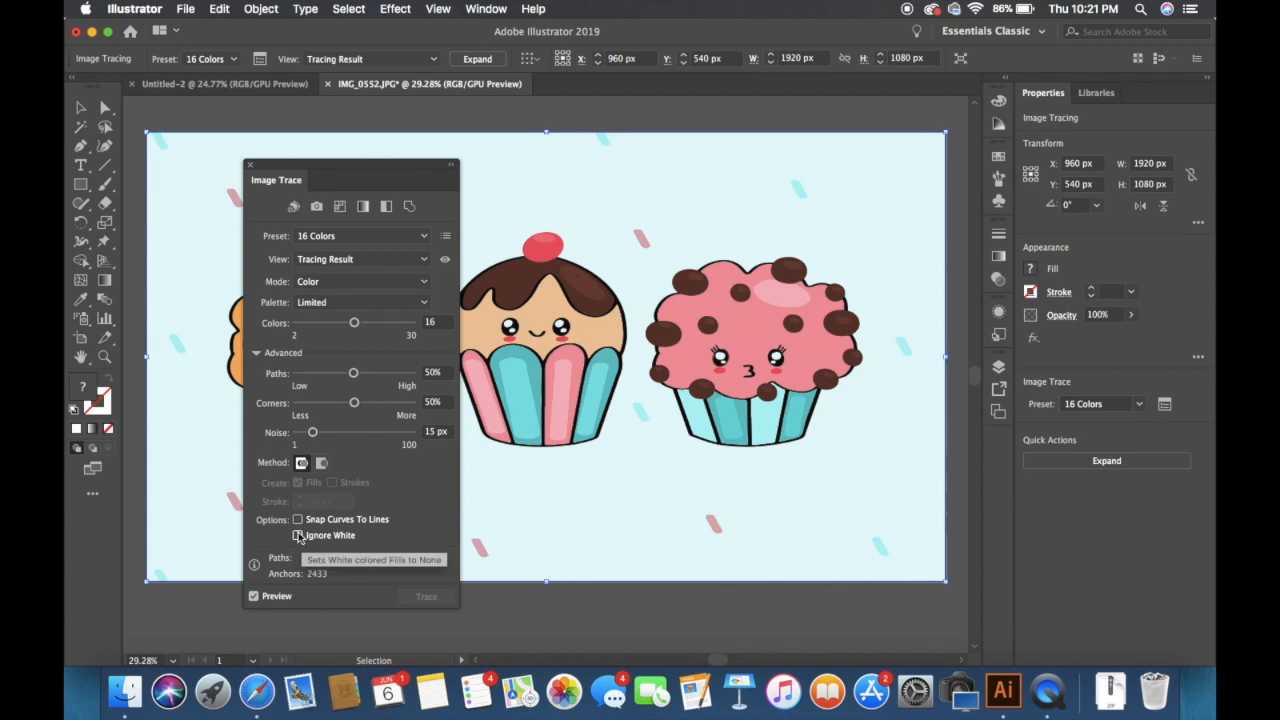
click(251, 165)
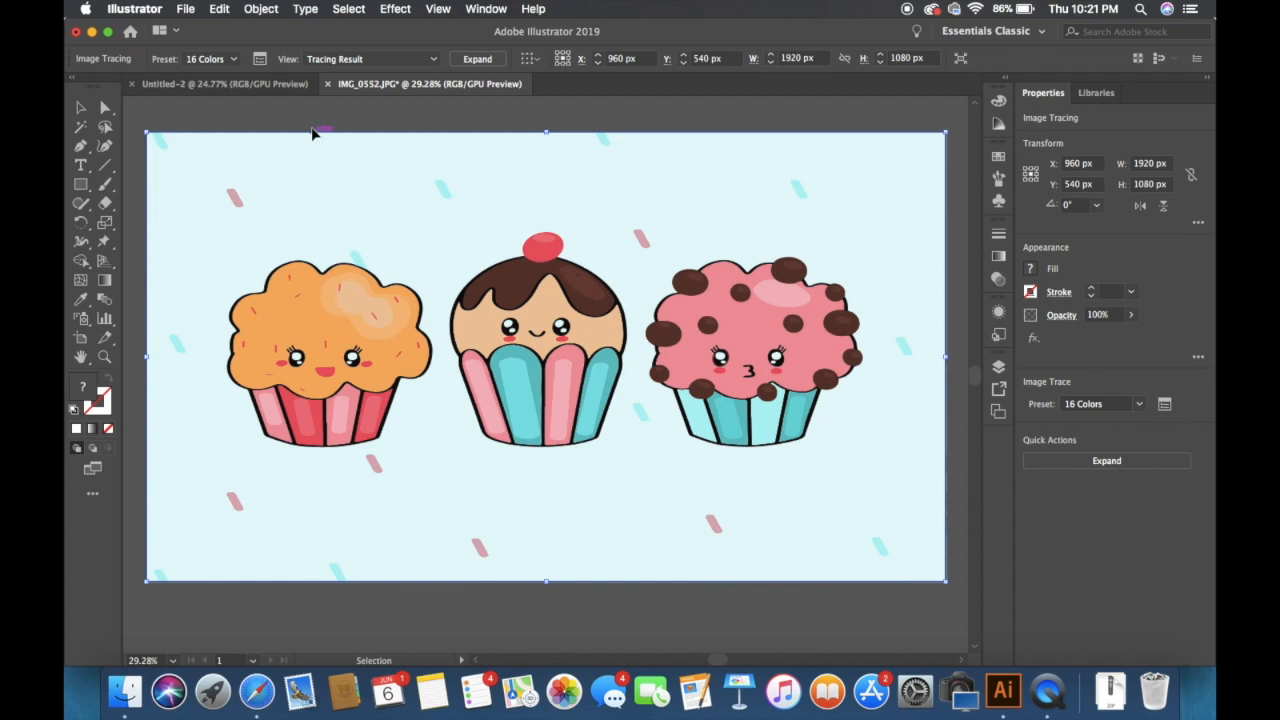
click(300, 86)
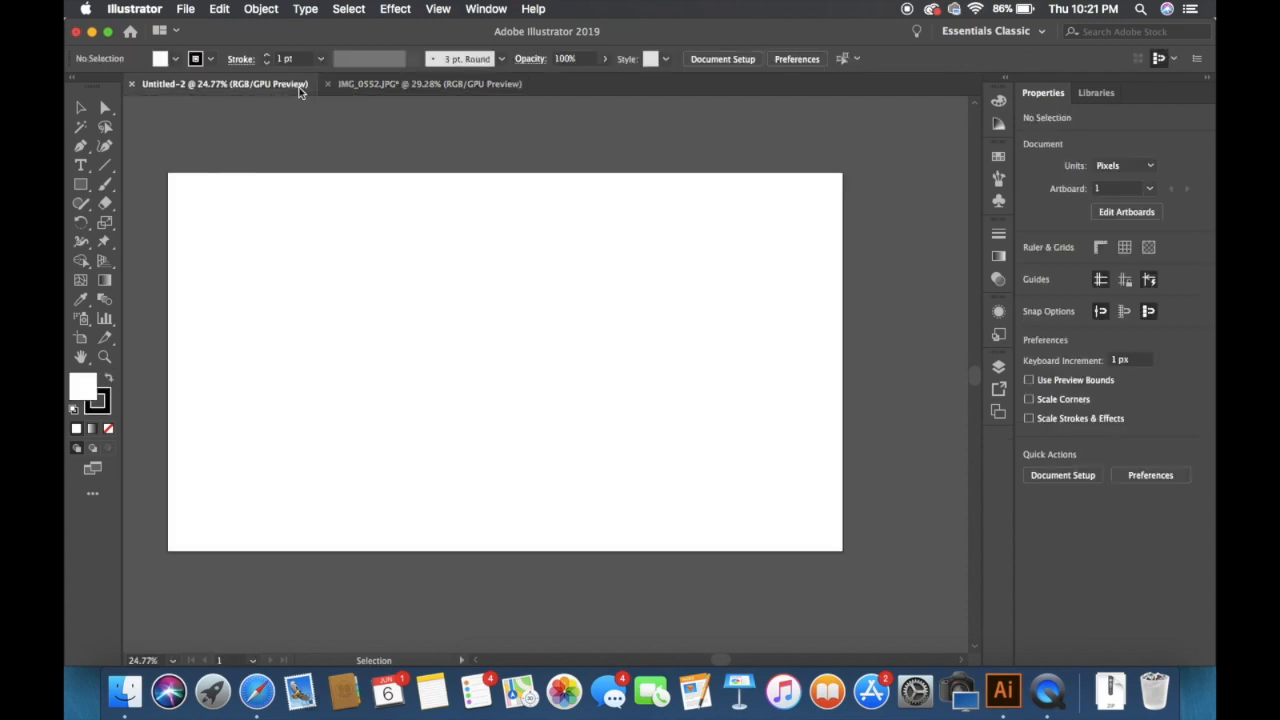
click(345, 87)
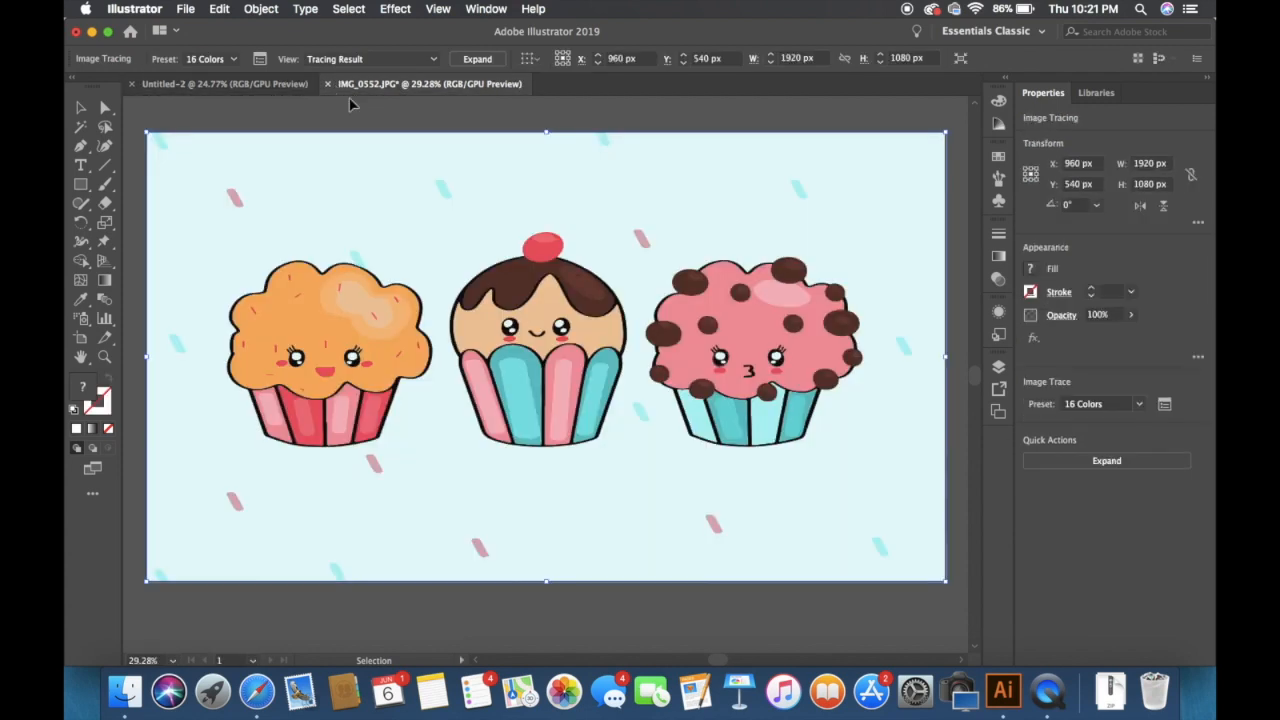
Save the traced artwork to the Desktop as IMG_0552.eps in Illustrator EPS format, using the Illustrator CC EPS version.
click(188, 8)
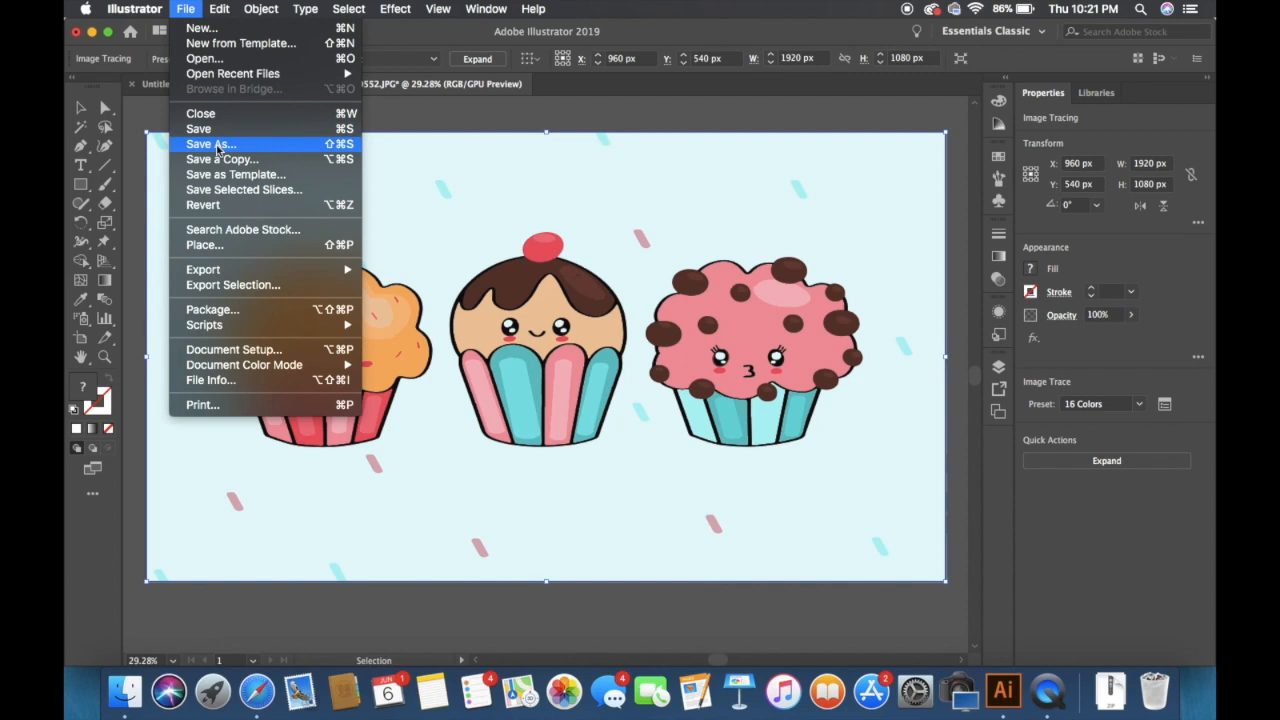
mouse_move(231, 273)
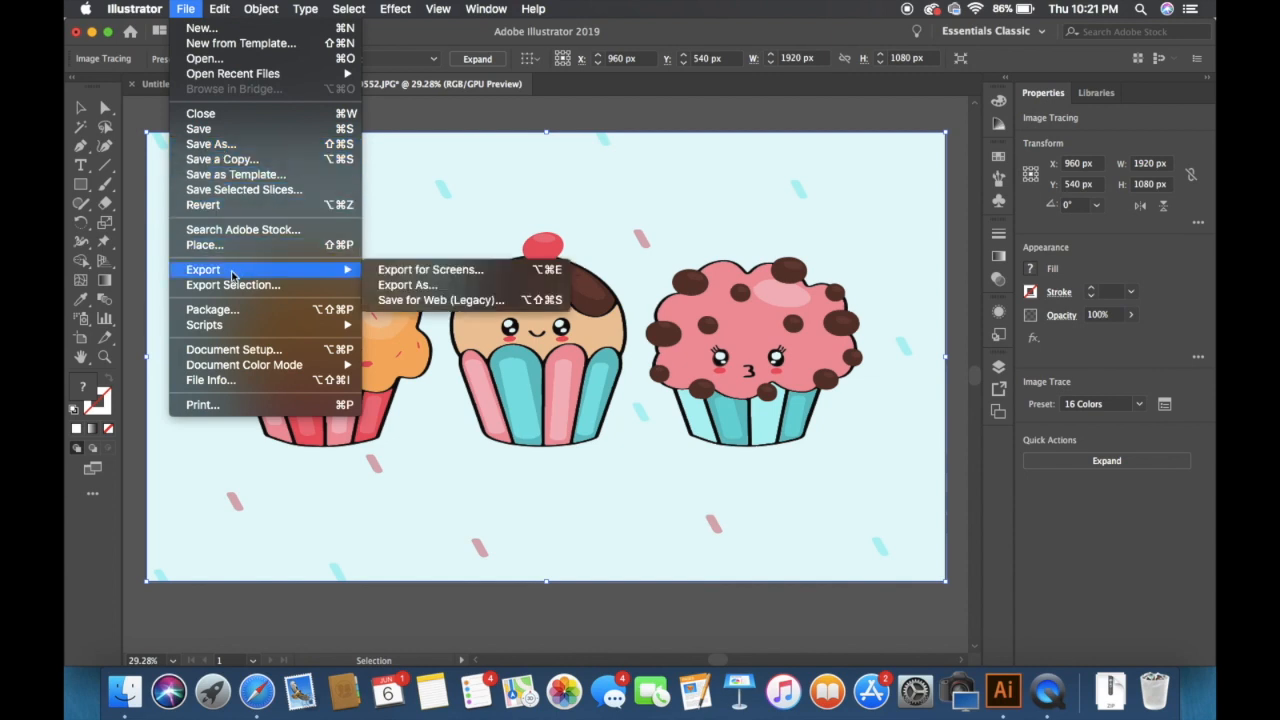
click(281, 147)
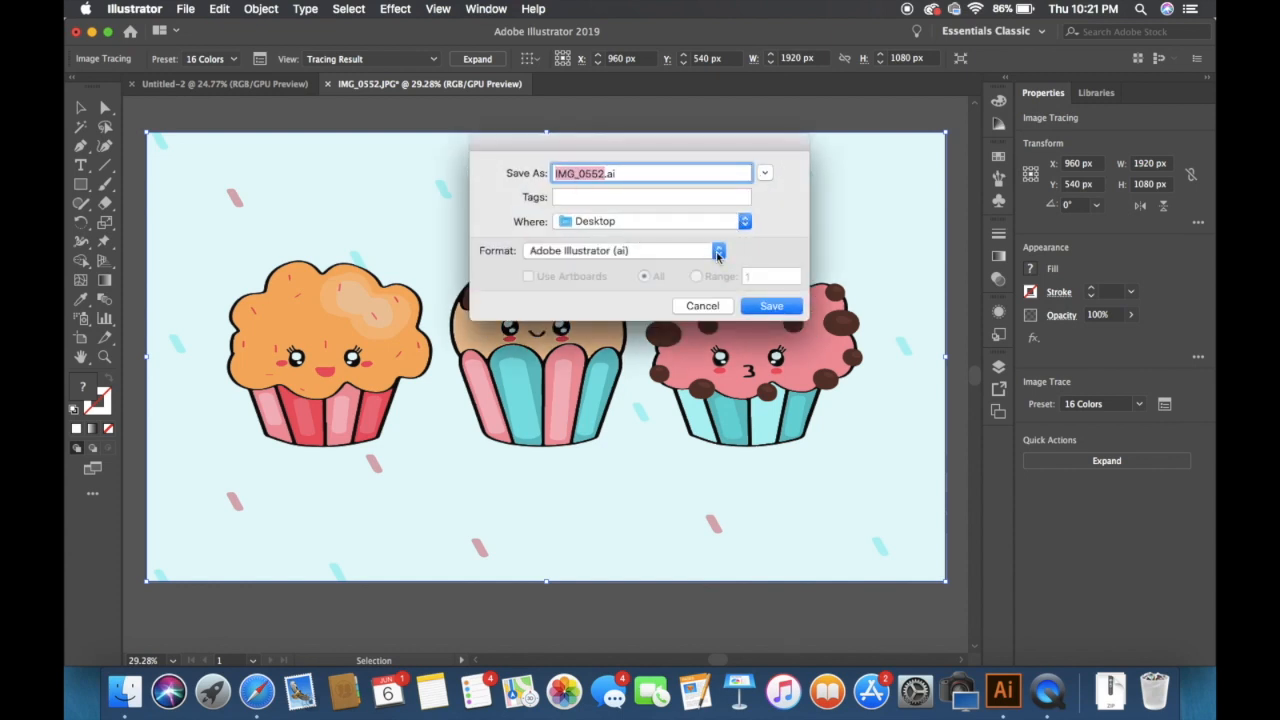
click(717, 253)
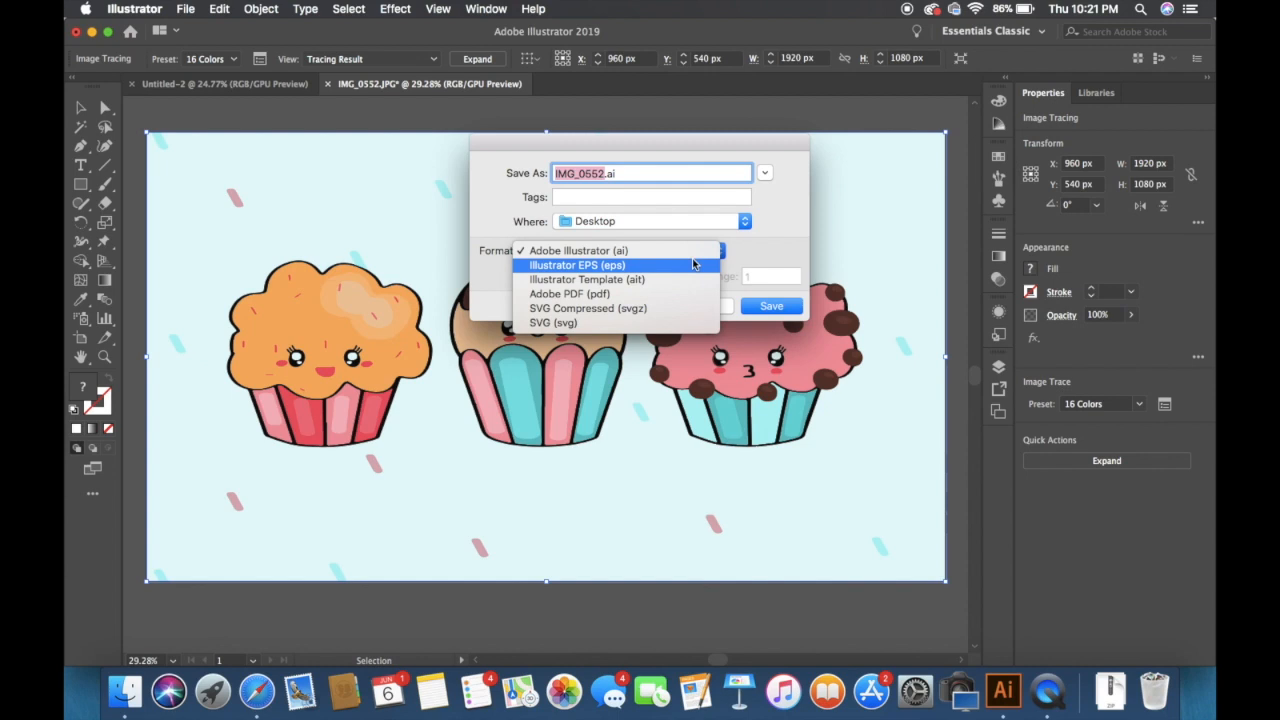
click(585, 268)
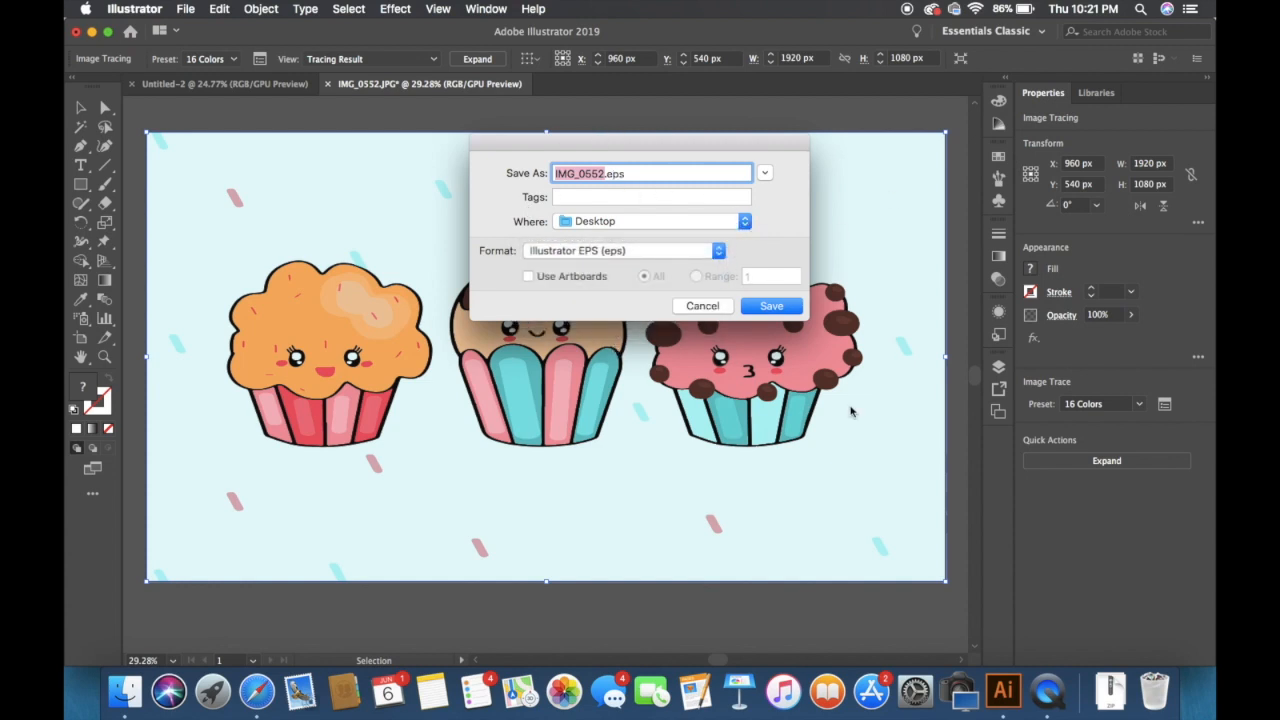
click(772, 306)
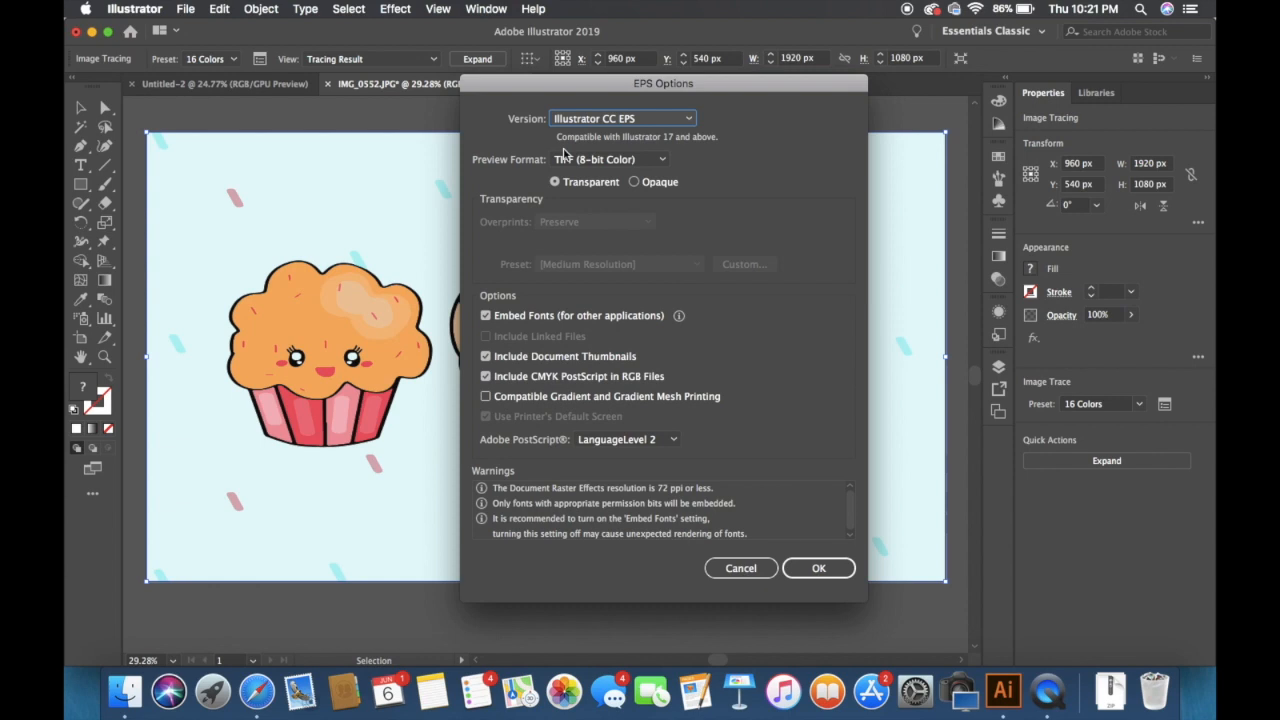
click(800, 572)
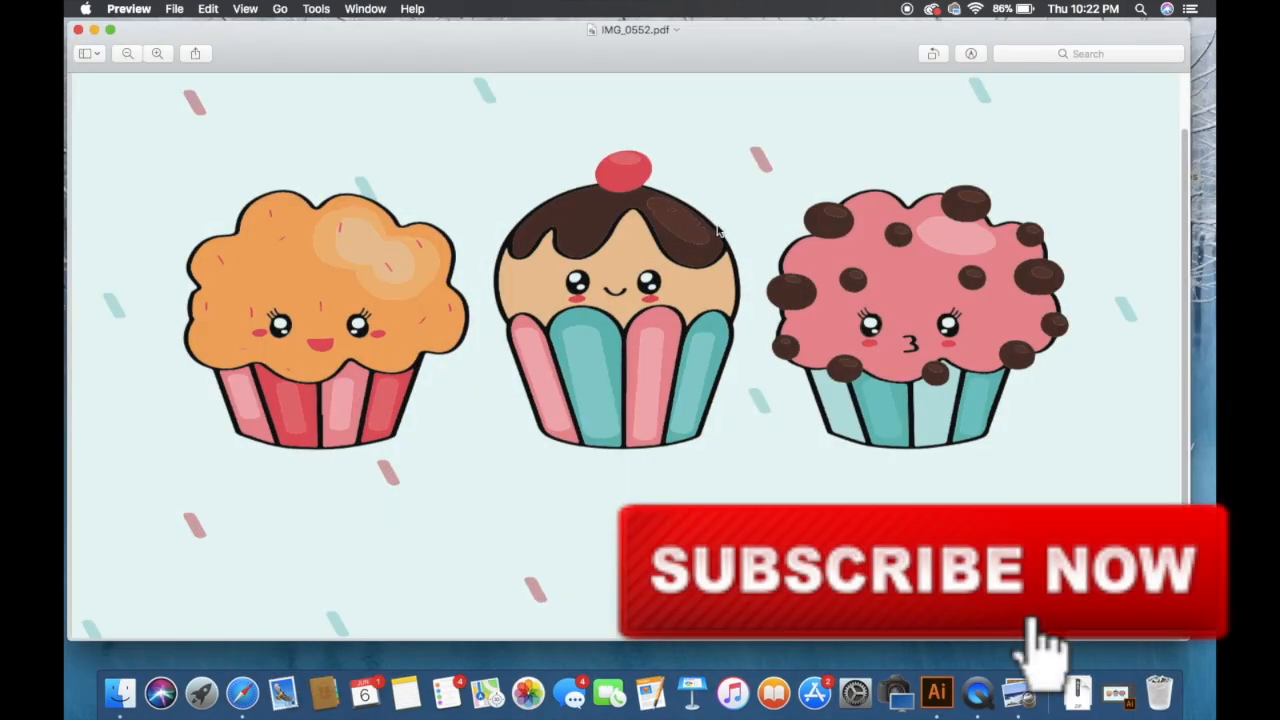
Examine the saved cupcake artwork in Preview, checking the icing outline of the middle cupcake up close.
scroll(703, 230, up, 10)
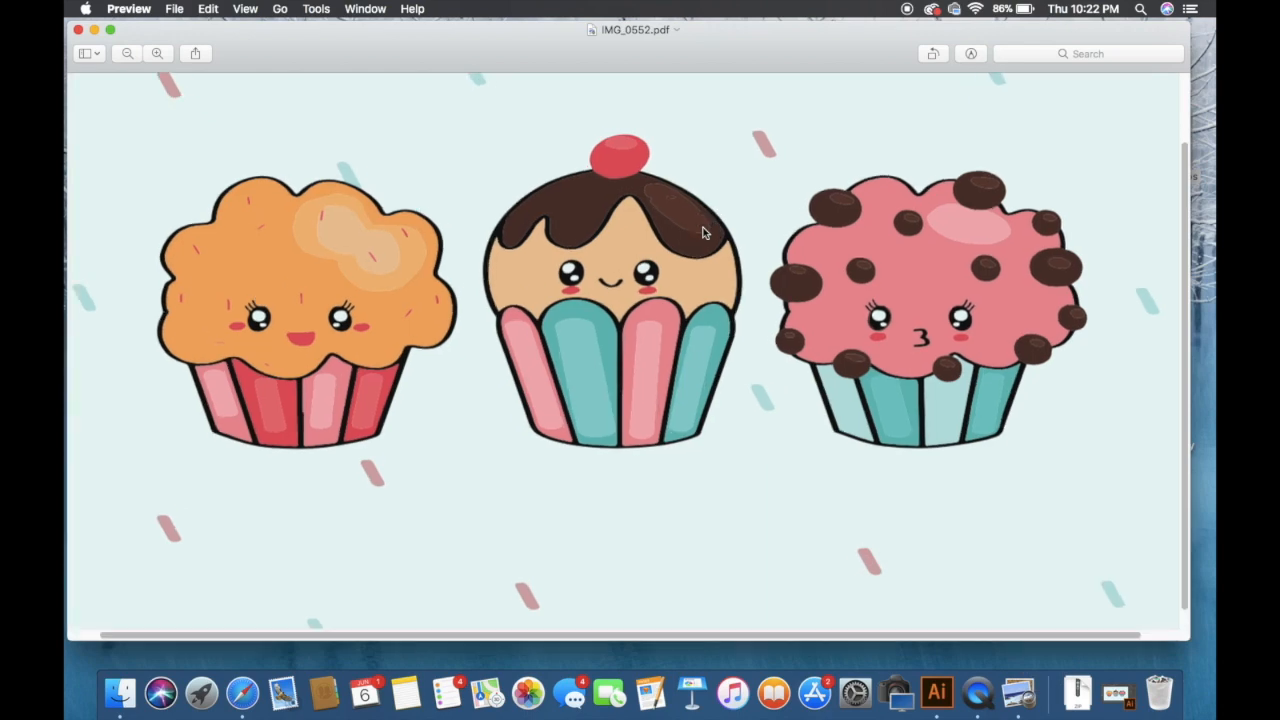
scroll(703, 230, down, 2)
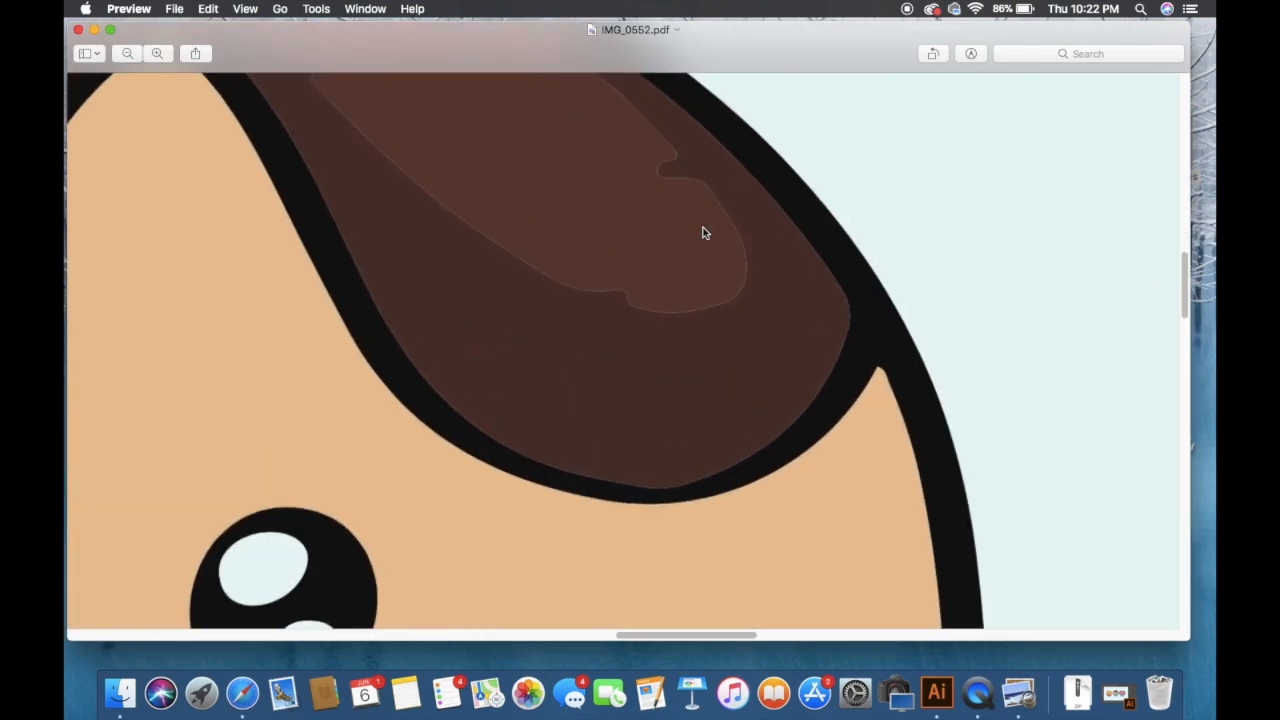
scroll(703, 230, up, 5)
scroll(703, 230, down, 8)
scroll(703, 233, down, 10)
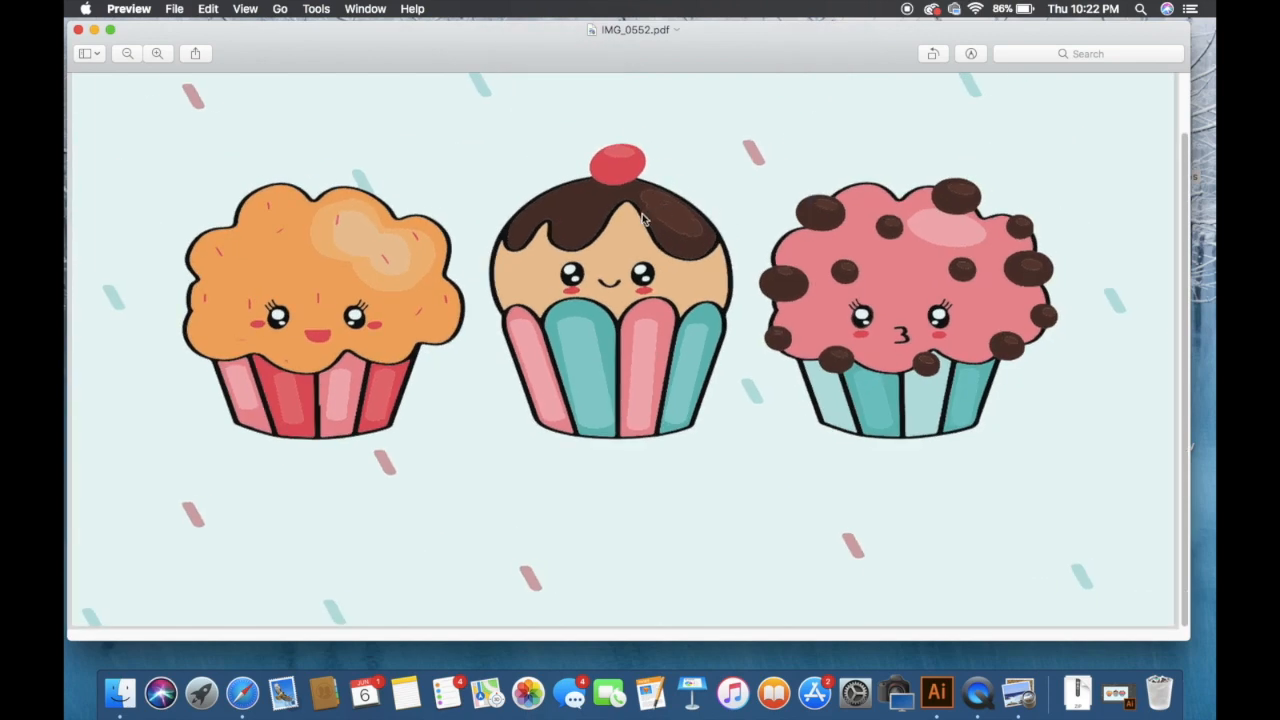
scroll(663, 207, up, 15)
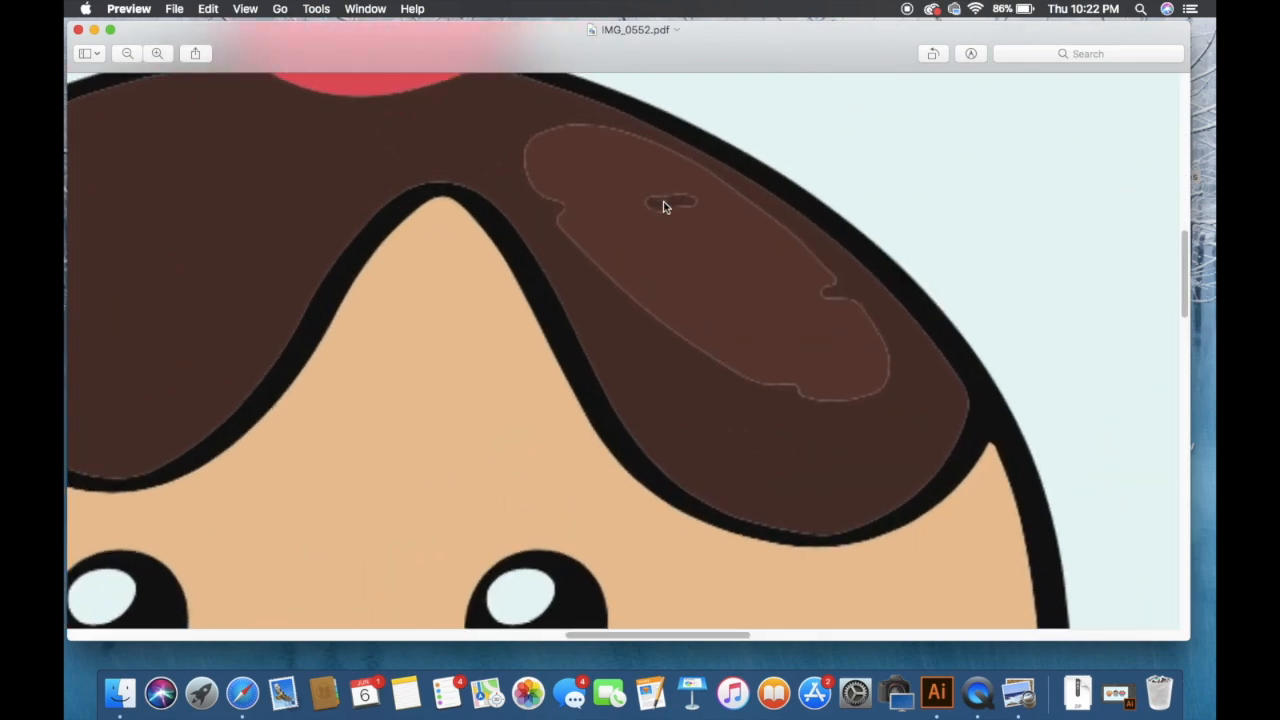
scroll(663, 207, right, 10)
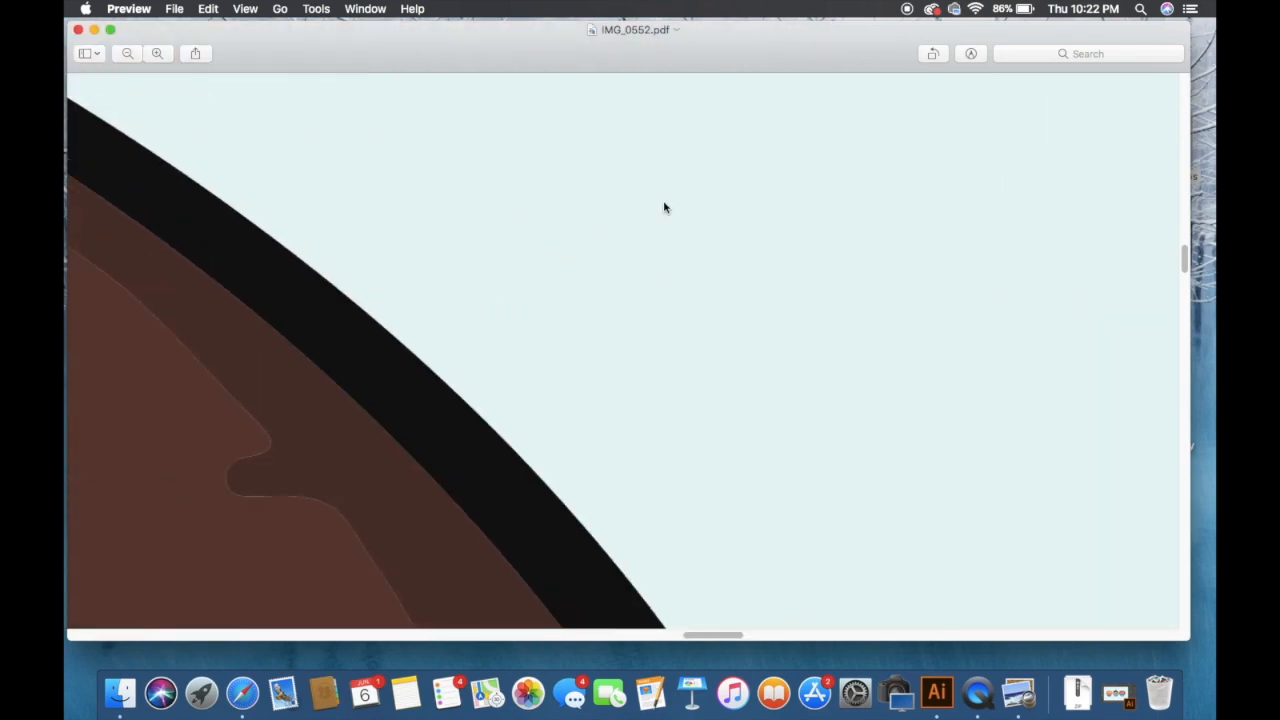
scroll(663, 207, left, 1)
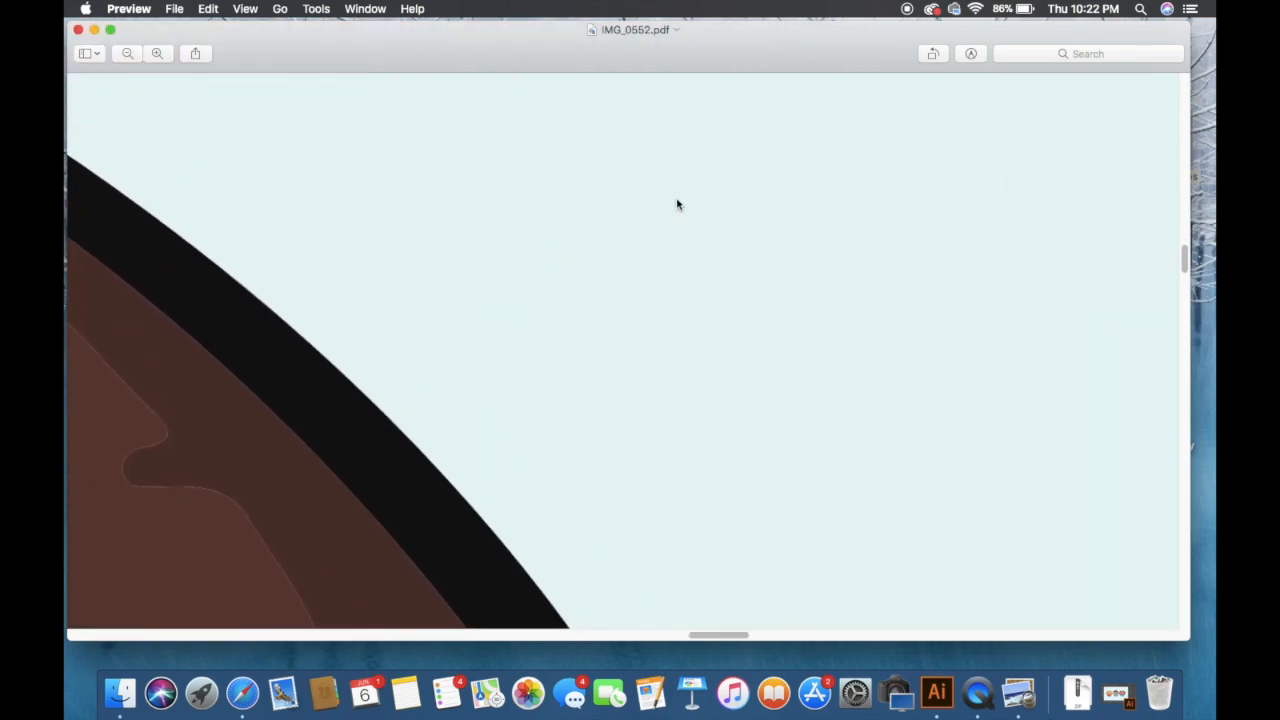